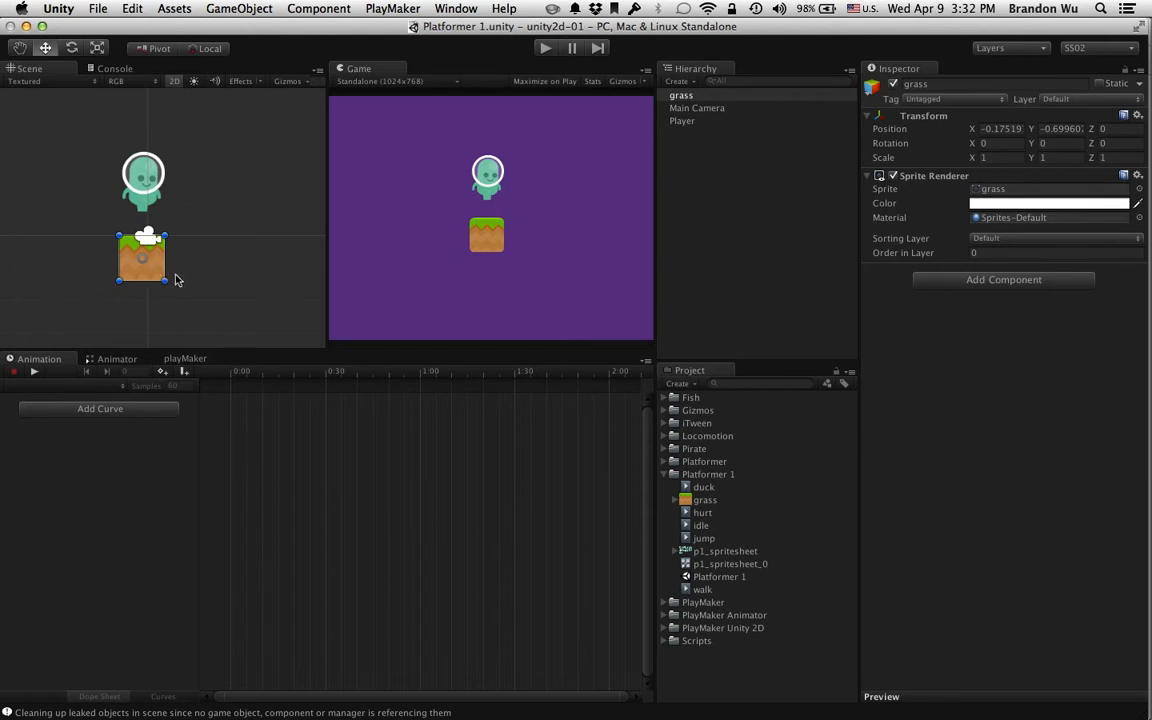
- Duplicate the grass tile and vertex-snap the copy flush against the original tile's right side
key("super+d")
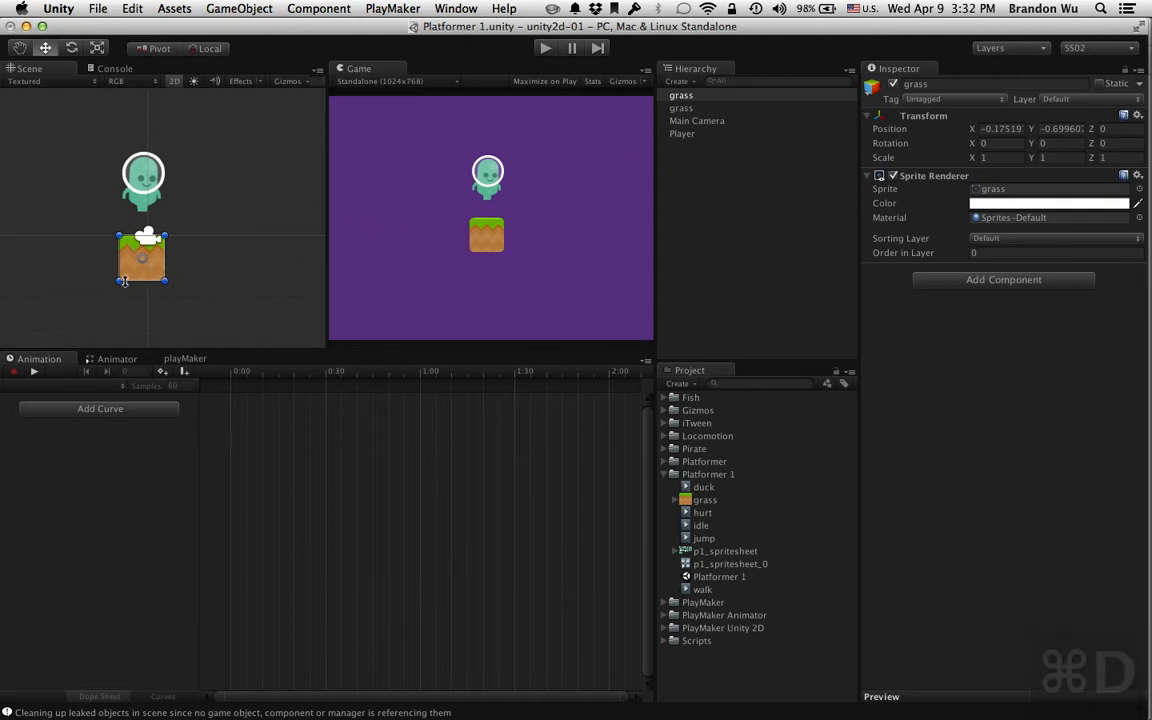
left_click_drag(134, 267, 200, 275)
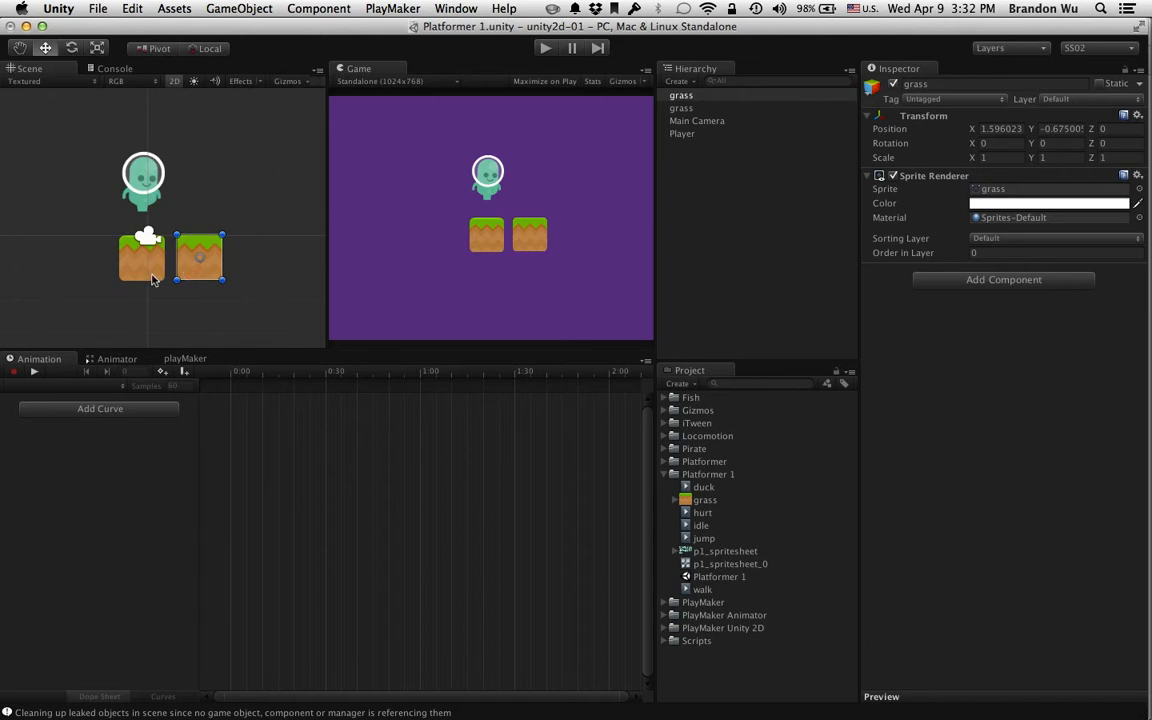
scroll(165, 287, "up", 3)
middle_click_drag(165, 287, 146, 279)
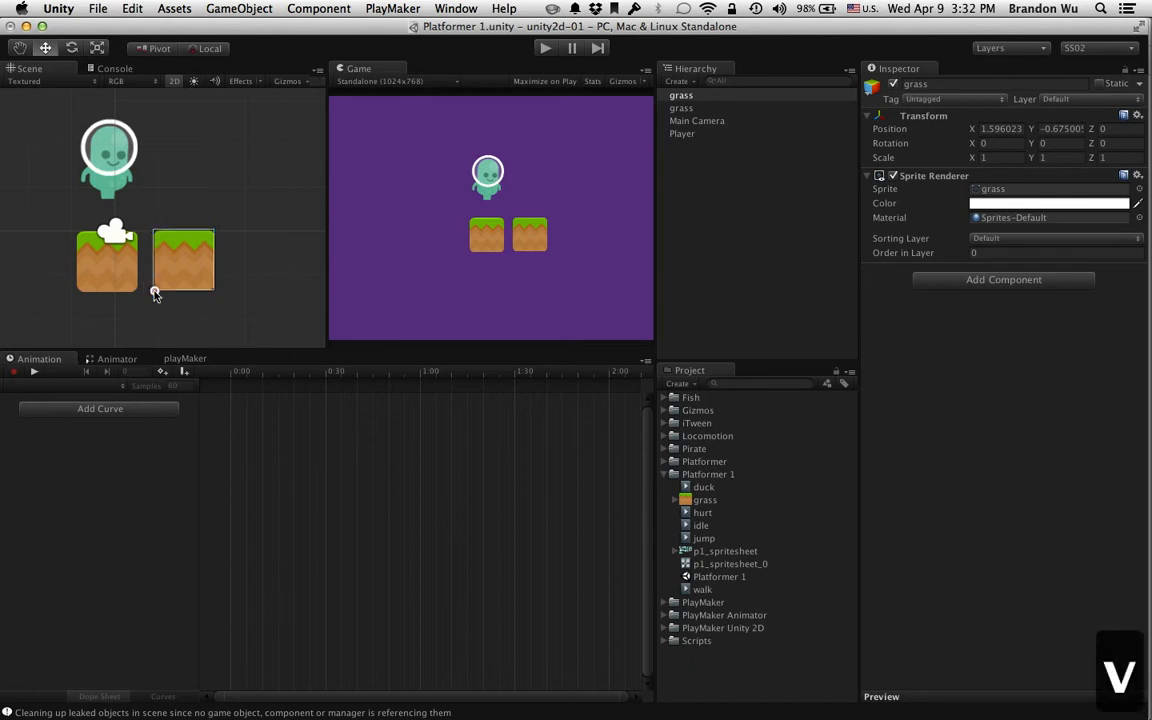
left_click_drag(154, 293, 150, 292)
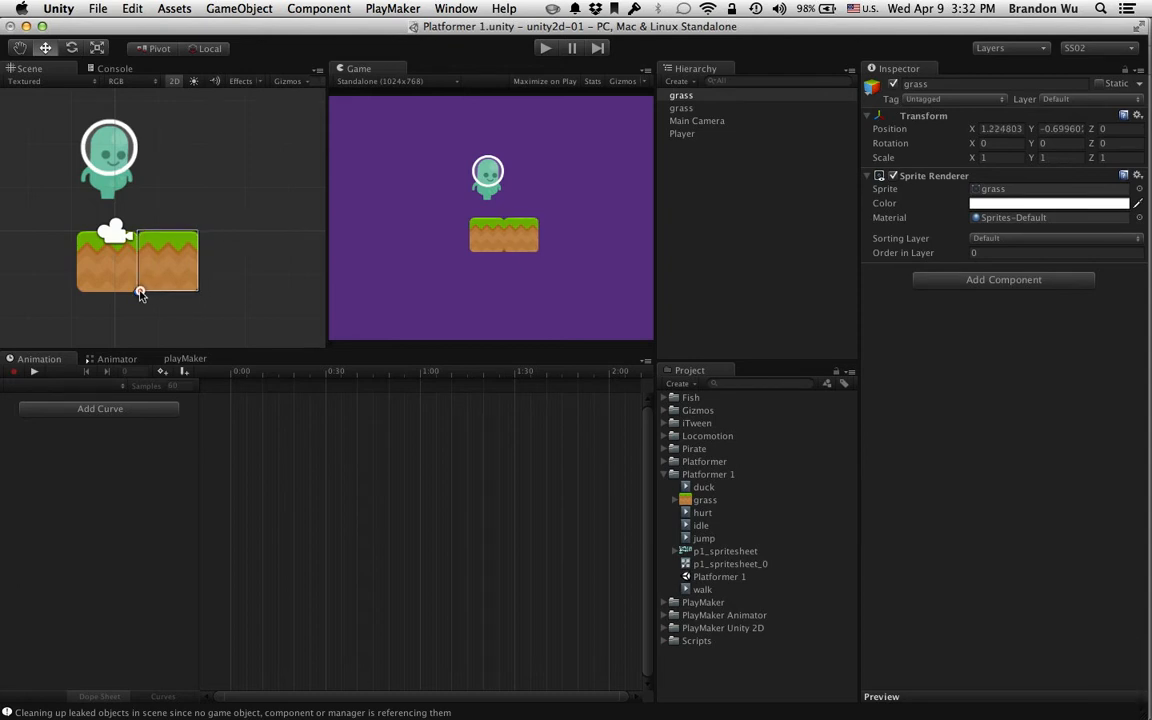
left_click_drag(140, 293, 211, 287)
key("v")
left_click(225, 282)
- Duplicate the two grass tiles together and vertex-snap the copied pair onto the left end of the row
left_click(155, 279)
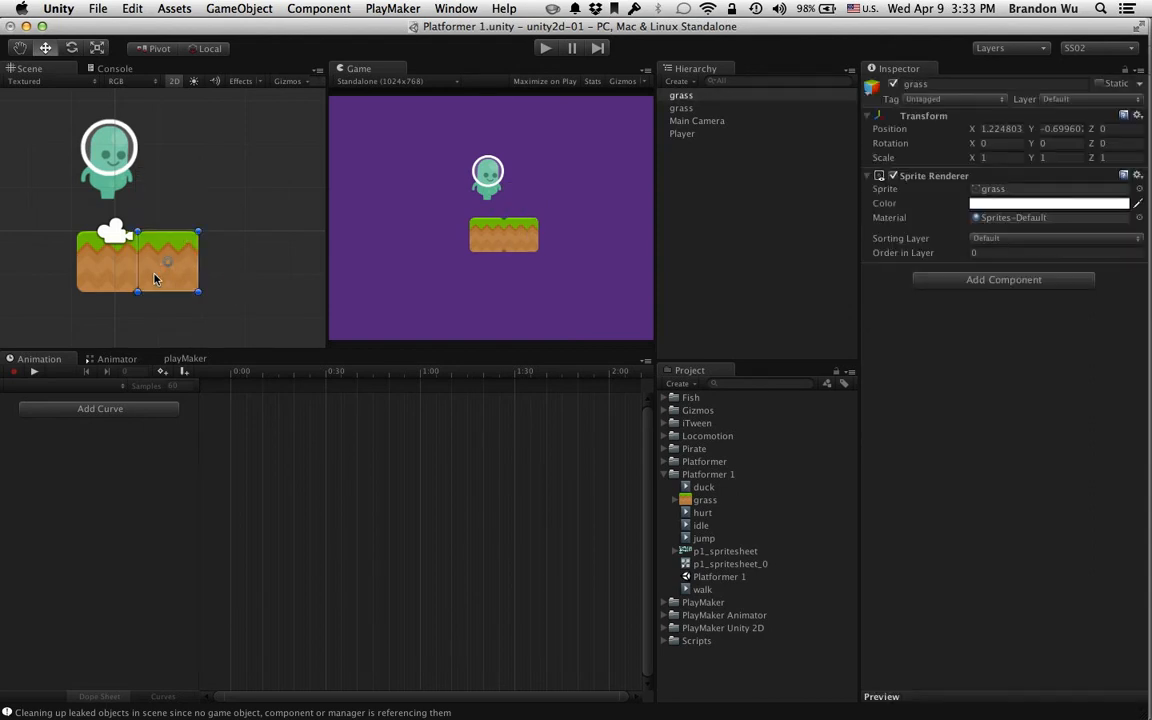
left_click(125, 284, "shift")
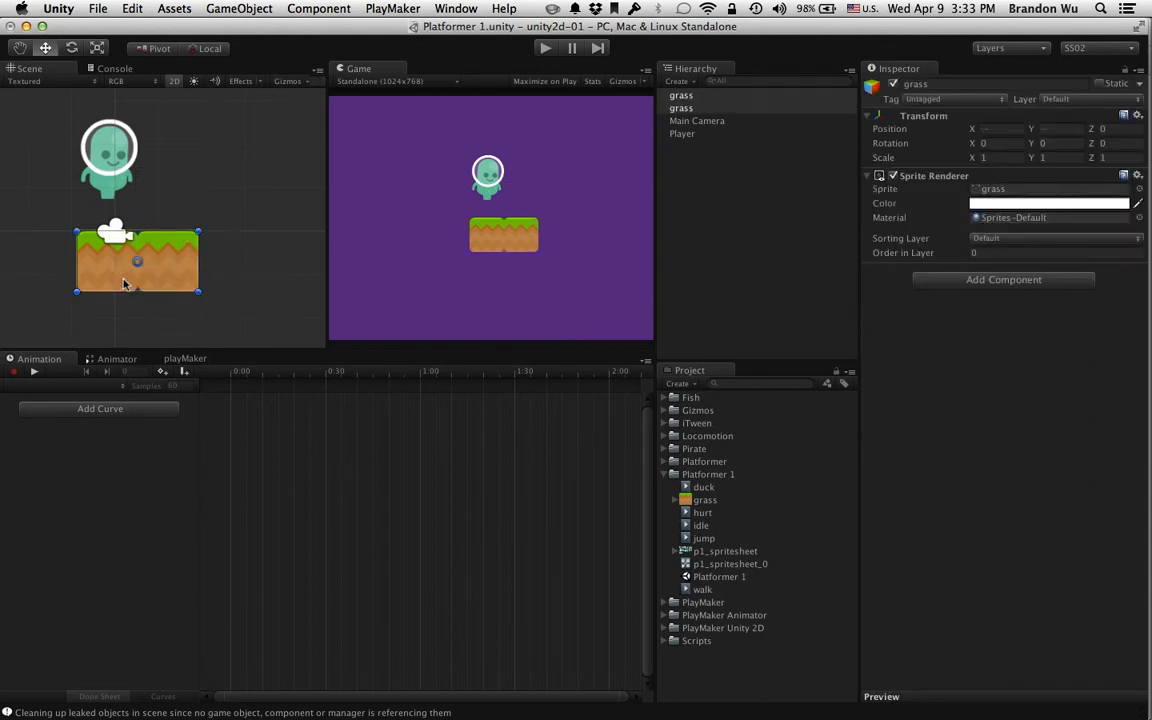
key("super+d")
left_click_drag(148, 287, 108, 263)
scroll(75, 283, "down", 3)
key("v")
- Duplicate all four grass tiles and vertex-snap the copied group onto the right end of the row
left_click(131, 263, "shift")
left_click(171, 261, "shift")
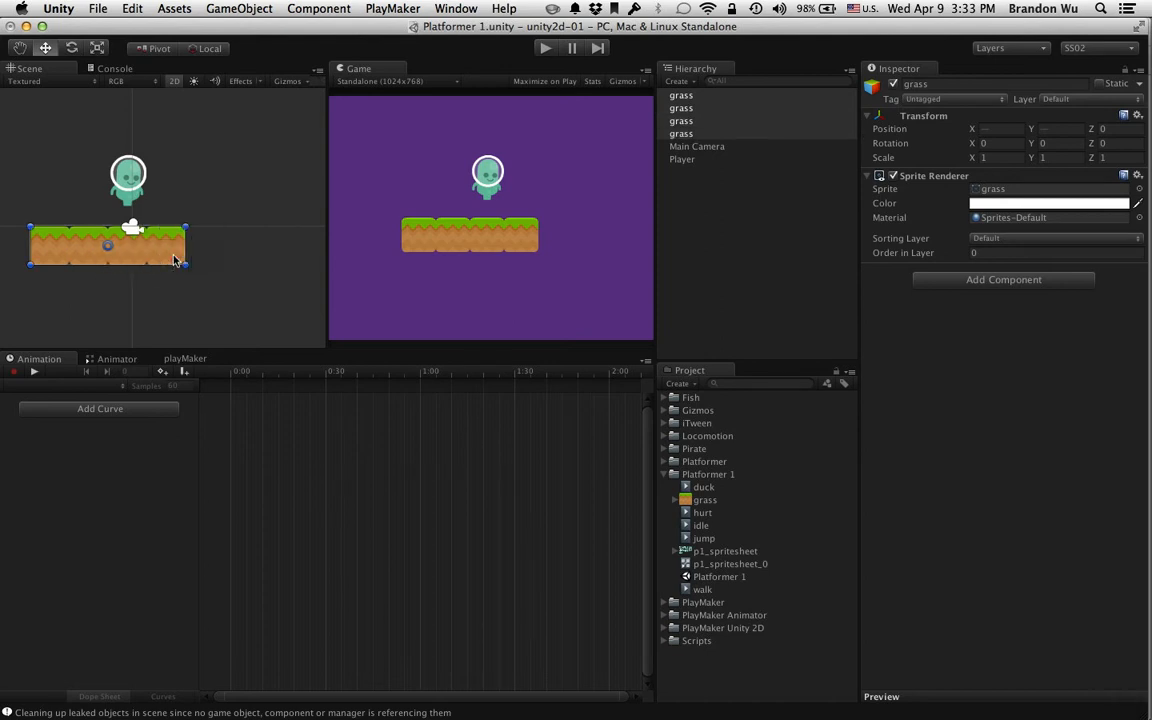
key("super+d")
left_click_drag(171, 262, 311, 249)
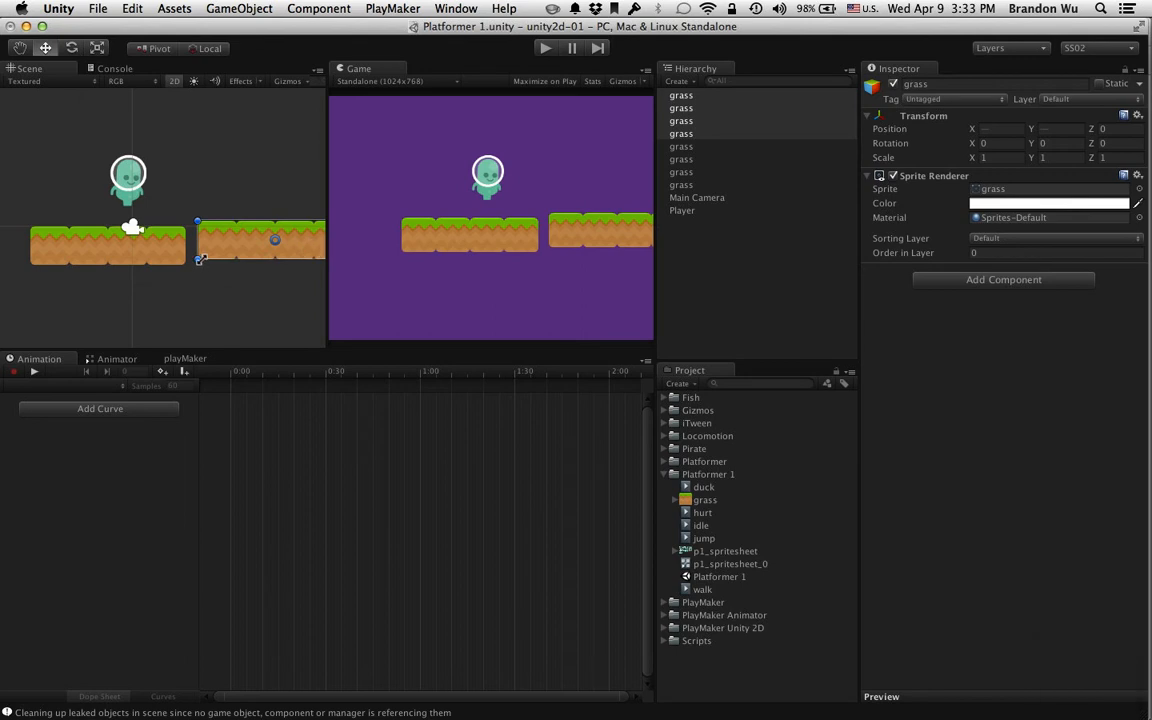
key("v")
left_click_drag(203, 260, 196, 262)
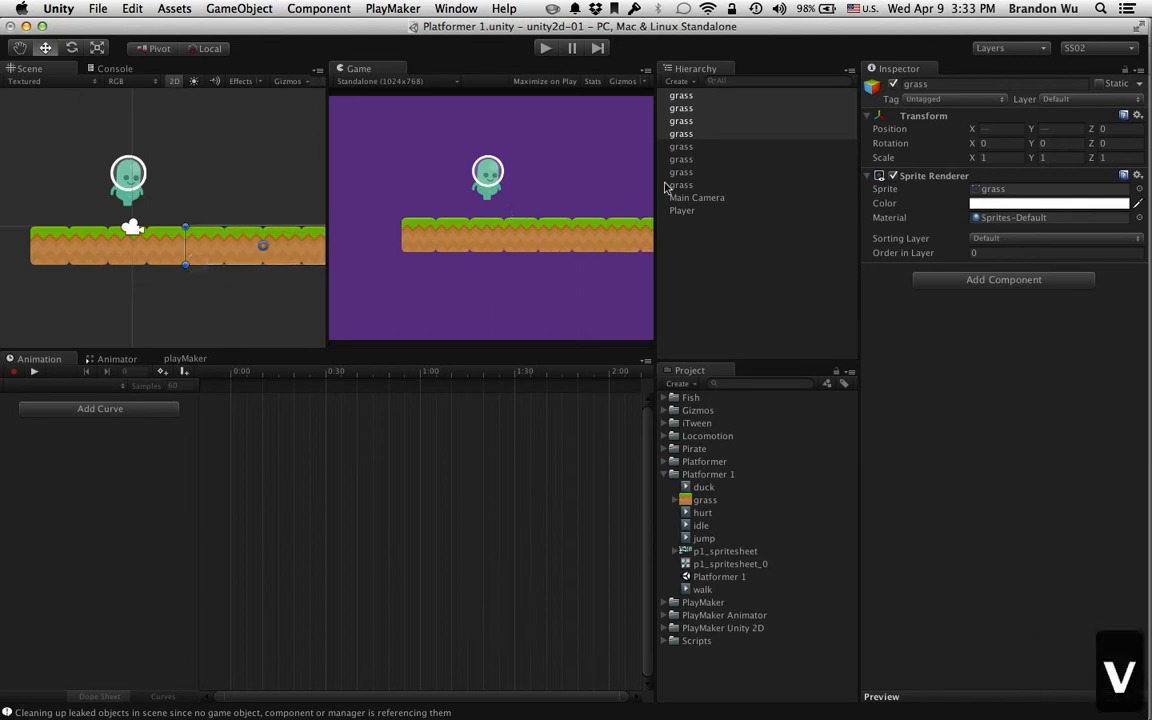
- Select all eight grass tiles and move the row left so it is centred beneath the player
left_click(703, 186)
left_click(736, 96, "shift")
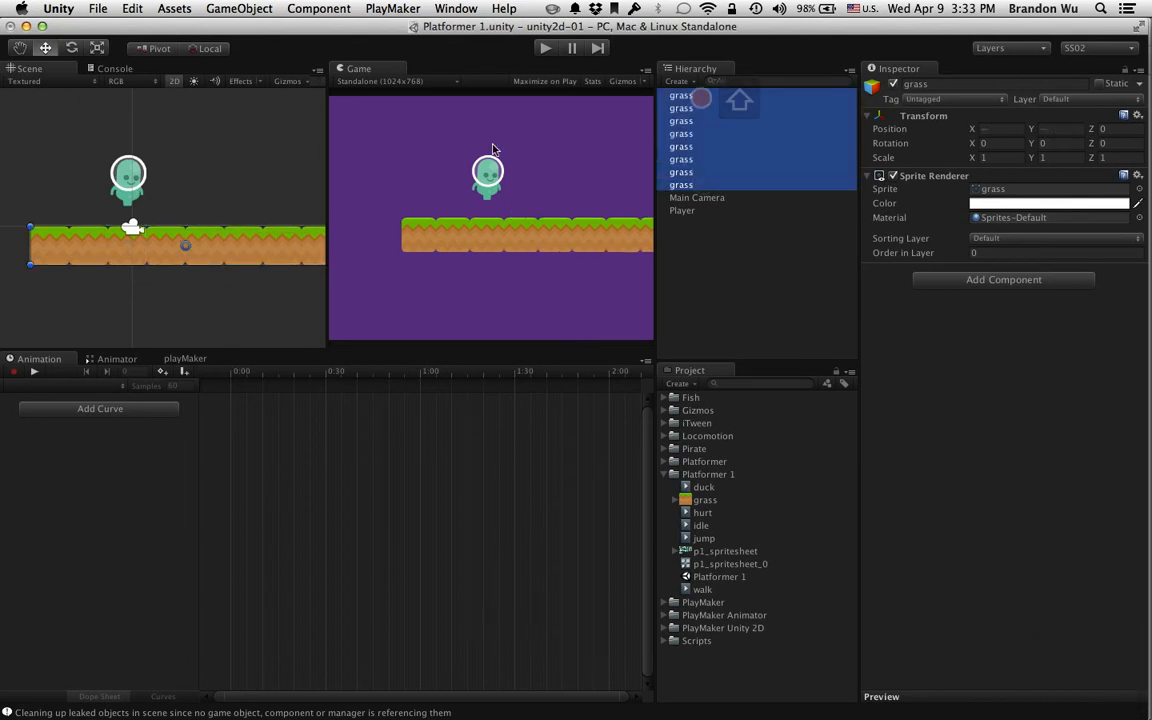
left_click_drag(281, 247, 226, 247)
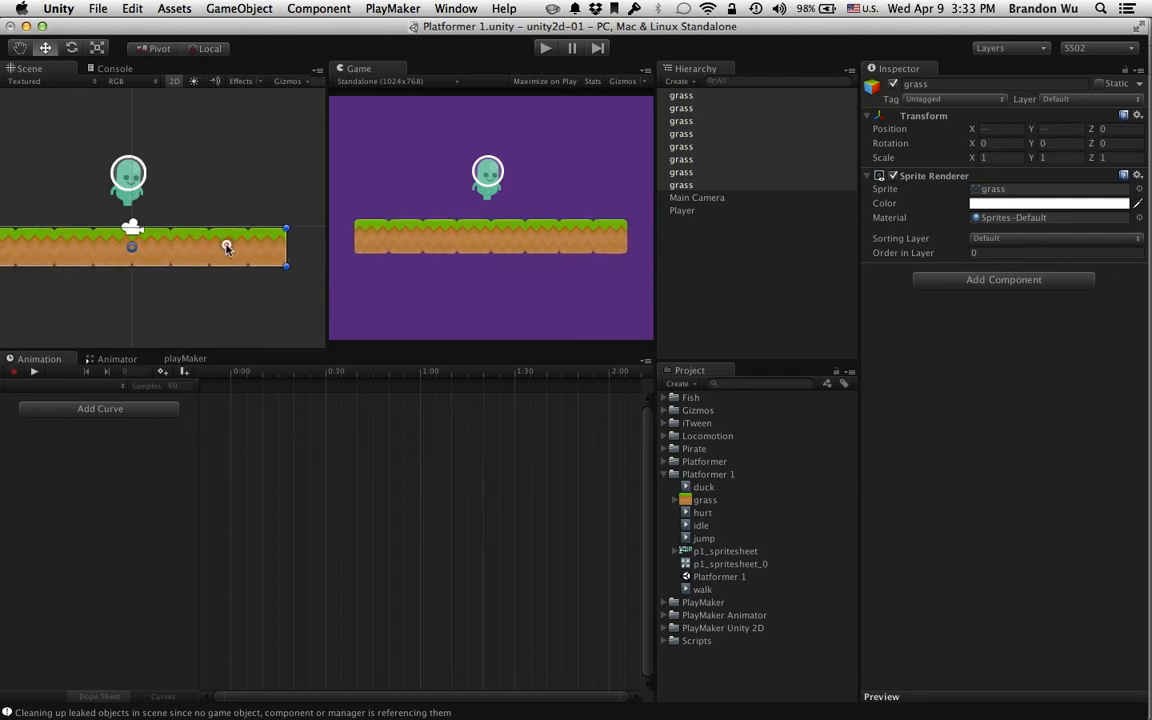
- Try resetting the position of all selected grass tiles, and undo it
left_click(1137, 116)
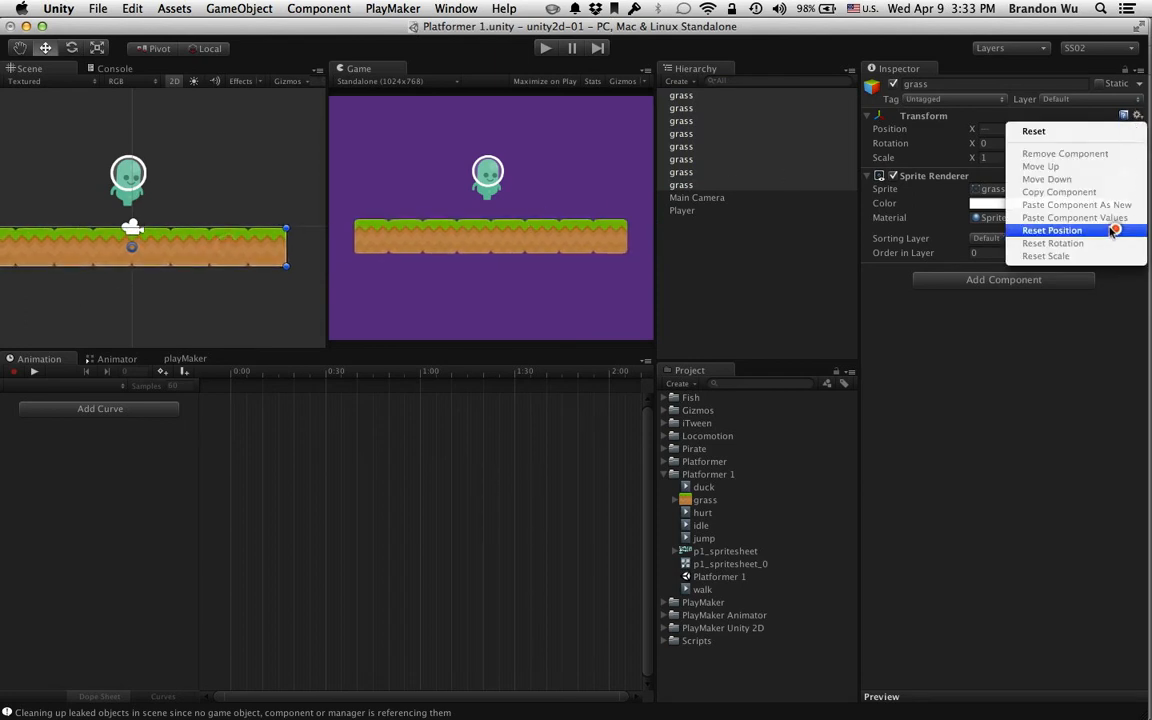
left_click(1078, 230)
key("super+z")
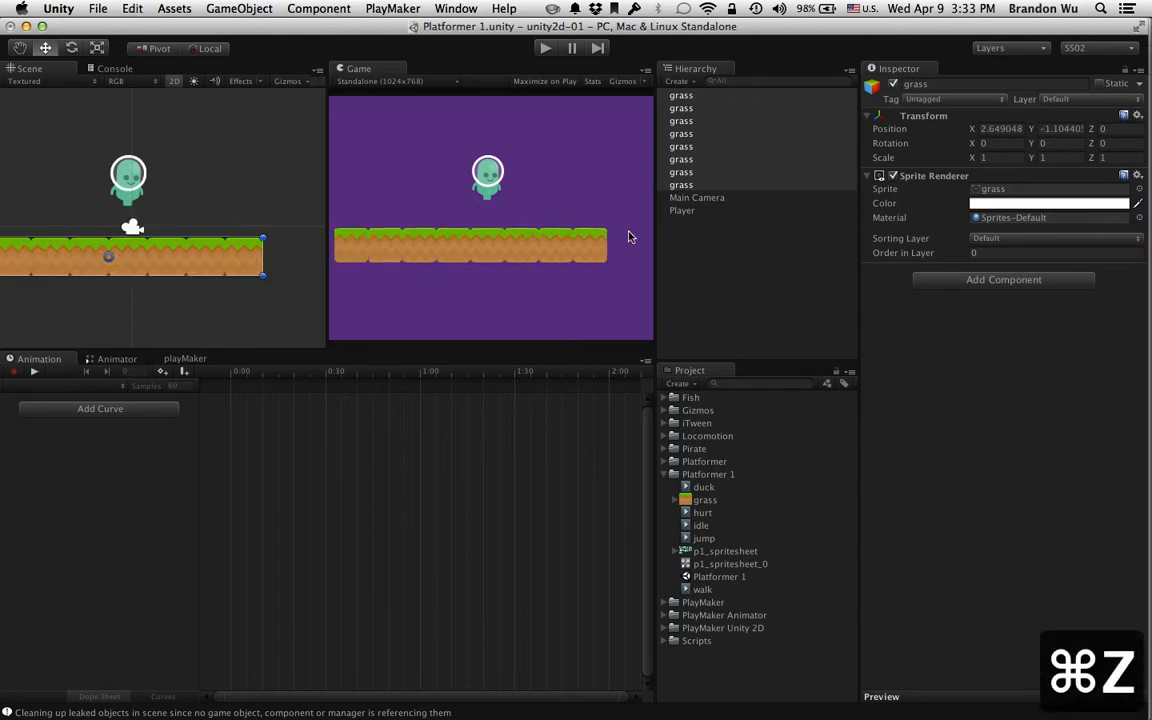
left_click(236, 222)
scroll(178, 260, "down", 3)
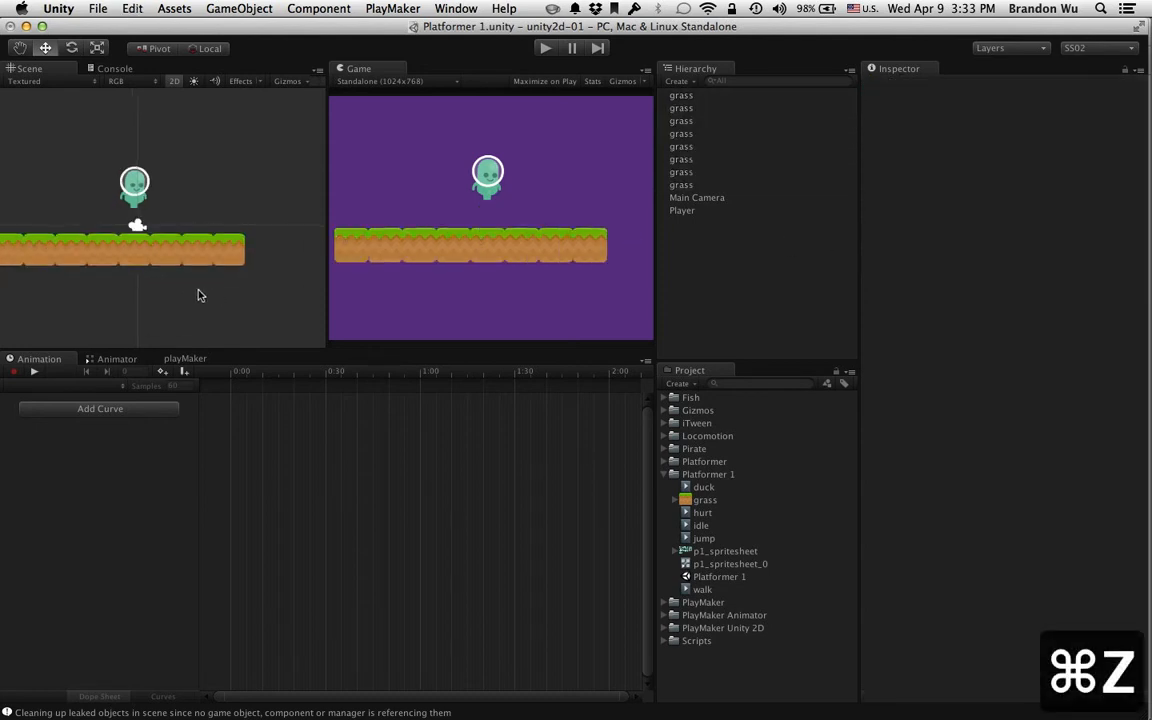
left_click_drag(77, 272, 30, 250)
left_click(33, 243)
left_click(75, 249)
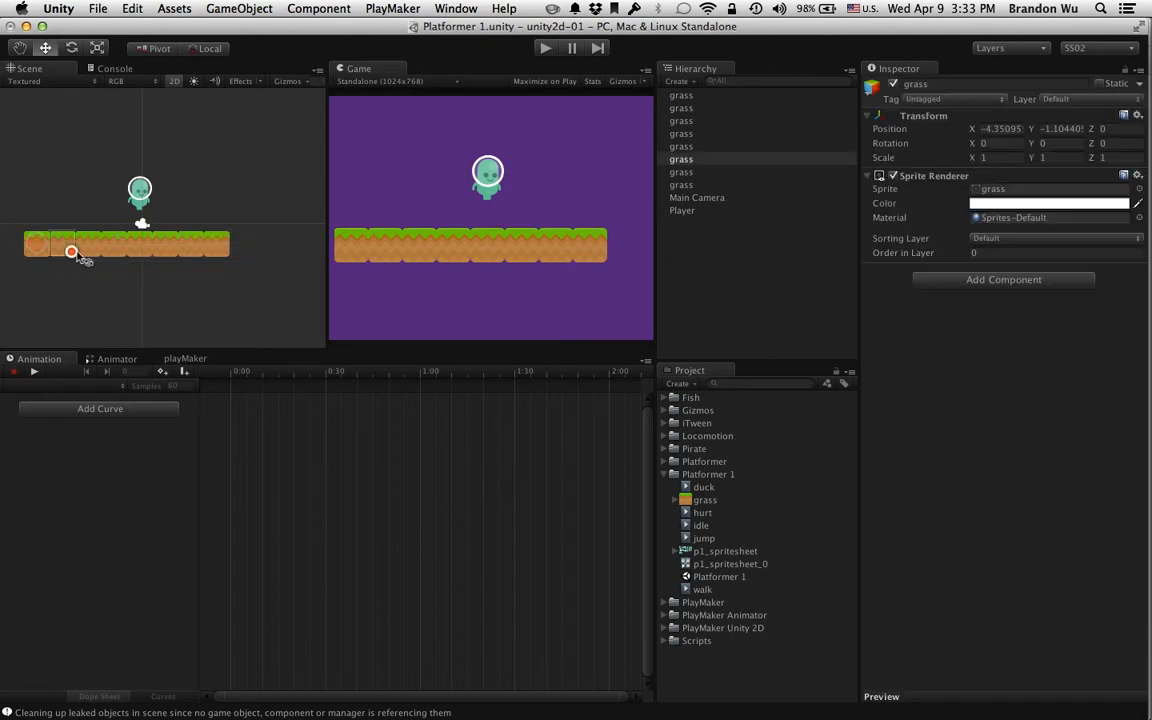
left_click(95, 249)
left_click(123, 252)
left_click(217, 244)
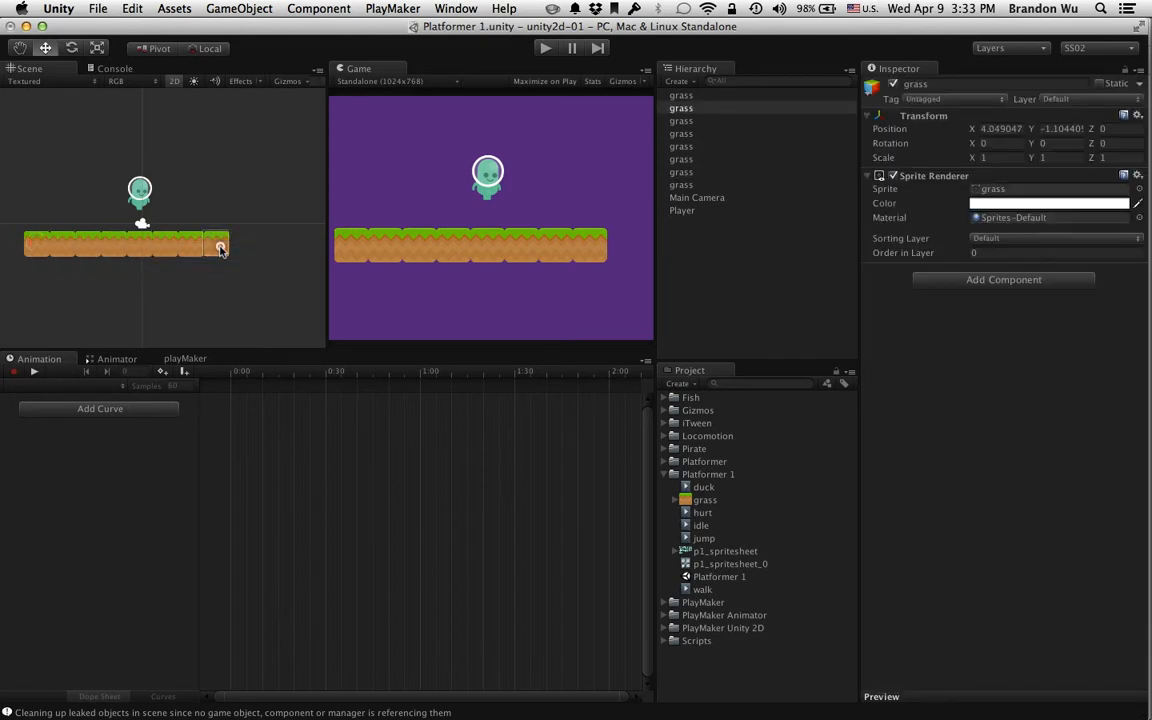
- Select only the eight grass tiles and move the row right, centred under the camera at Y about -1.15
left_click(690, 97)
left_click(697, 197, "shift")
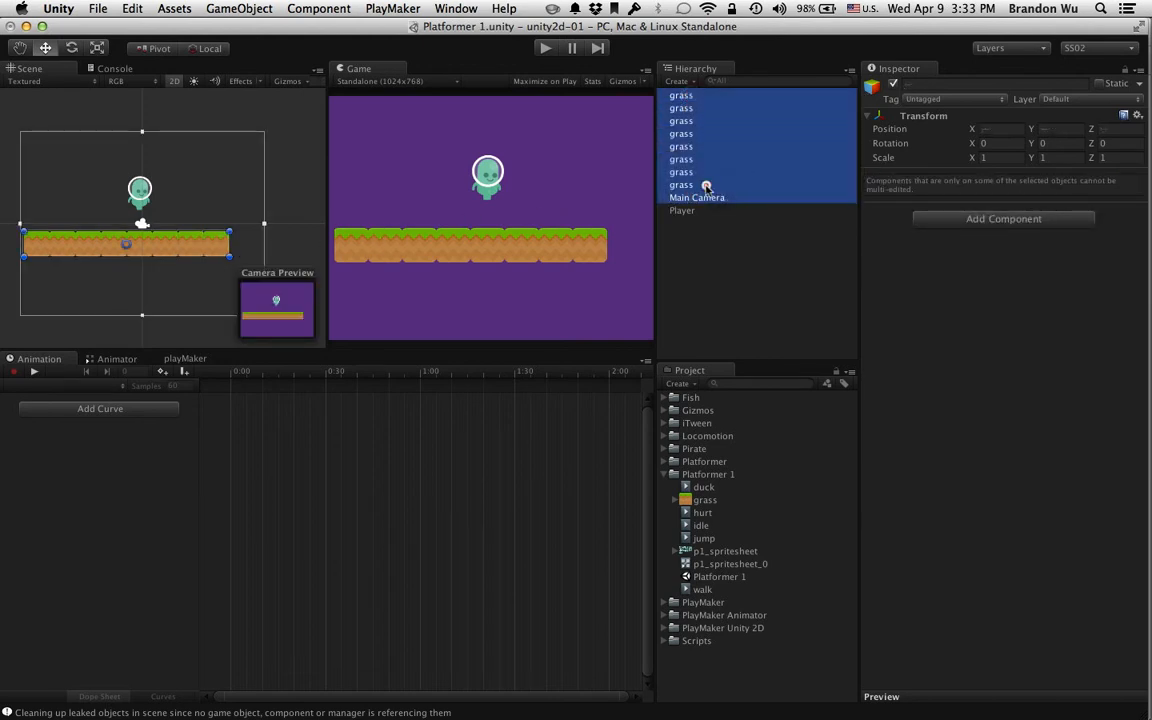
left_click(680, 185)
left_click(681, 95, "shift")
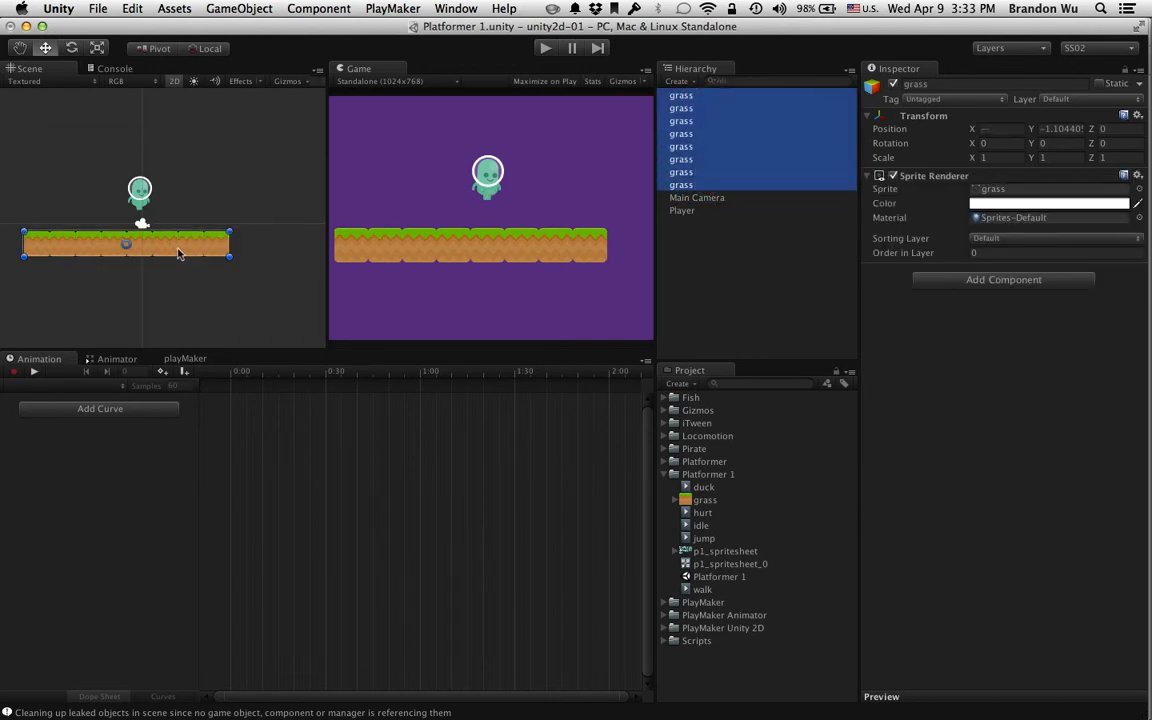
left_click_drag(178, 254, 195, 253)
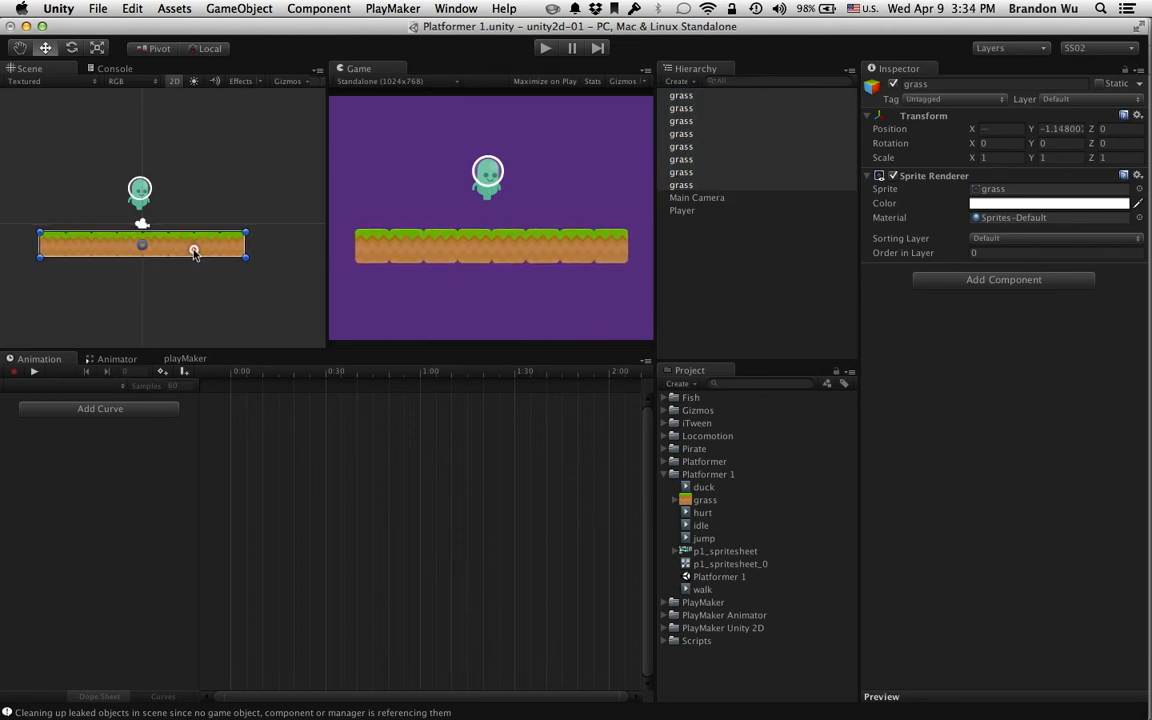
- With nothing selected, create an empty game object and name it Floor
left_click(724, 263)
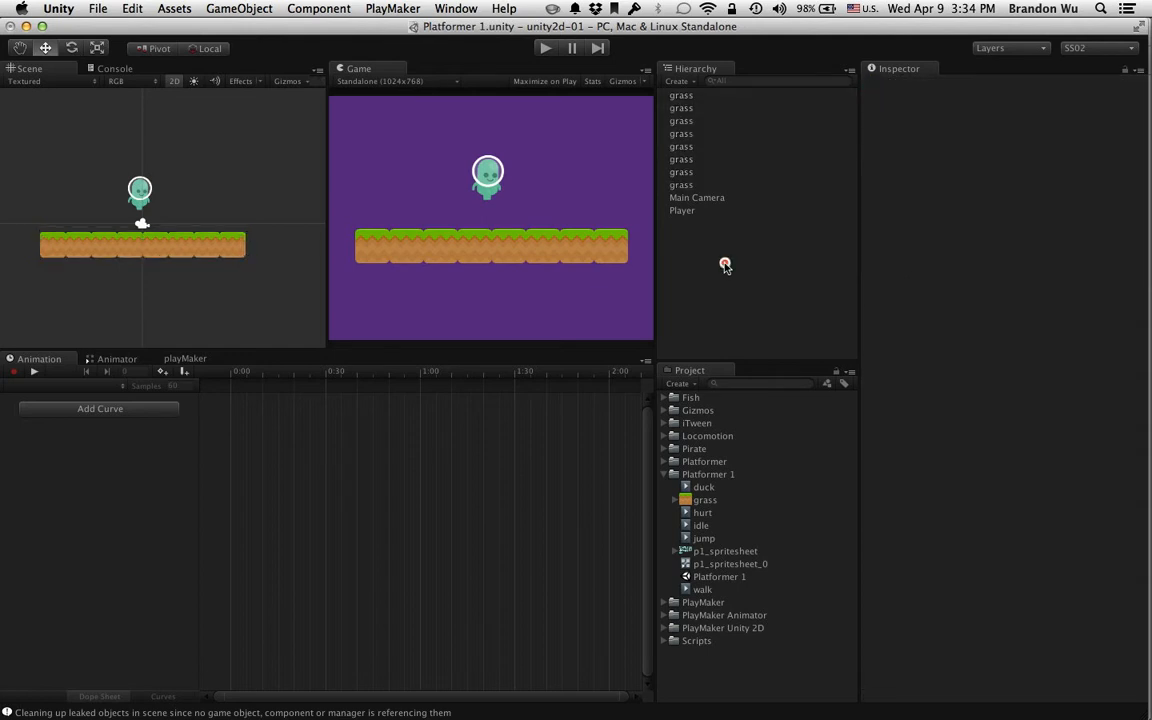
left_click(676, 186)
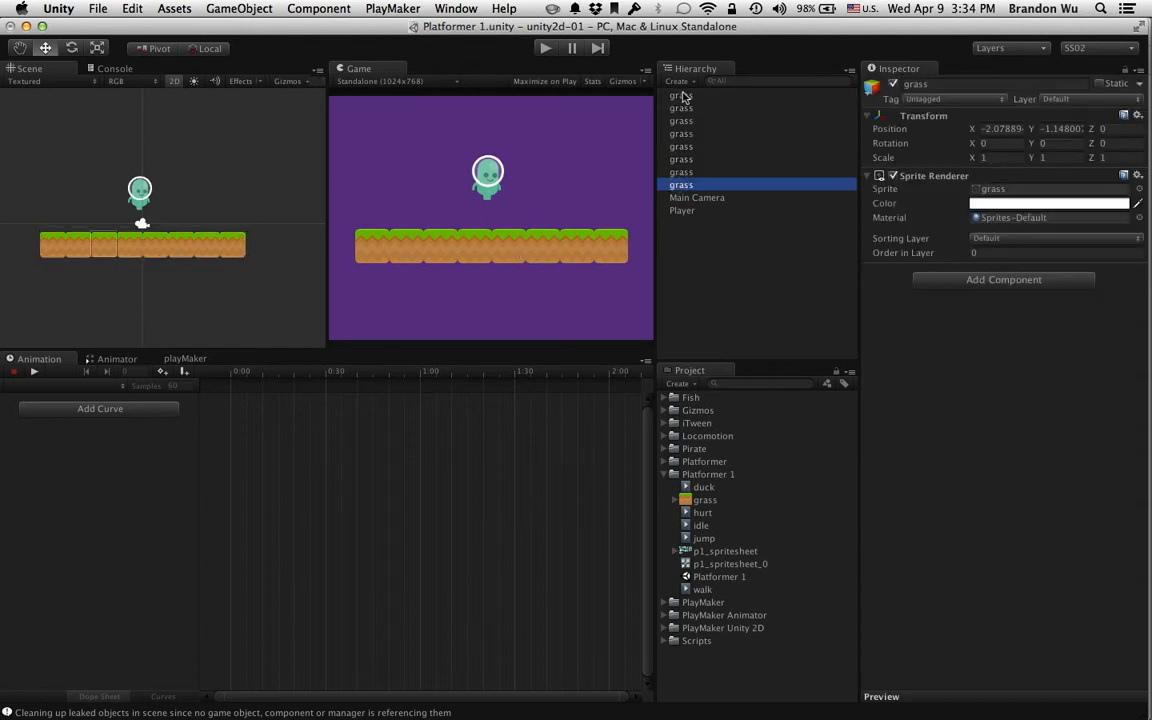
left_click(712, 278)
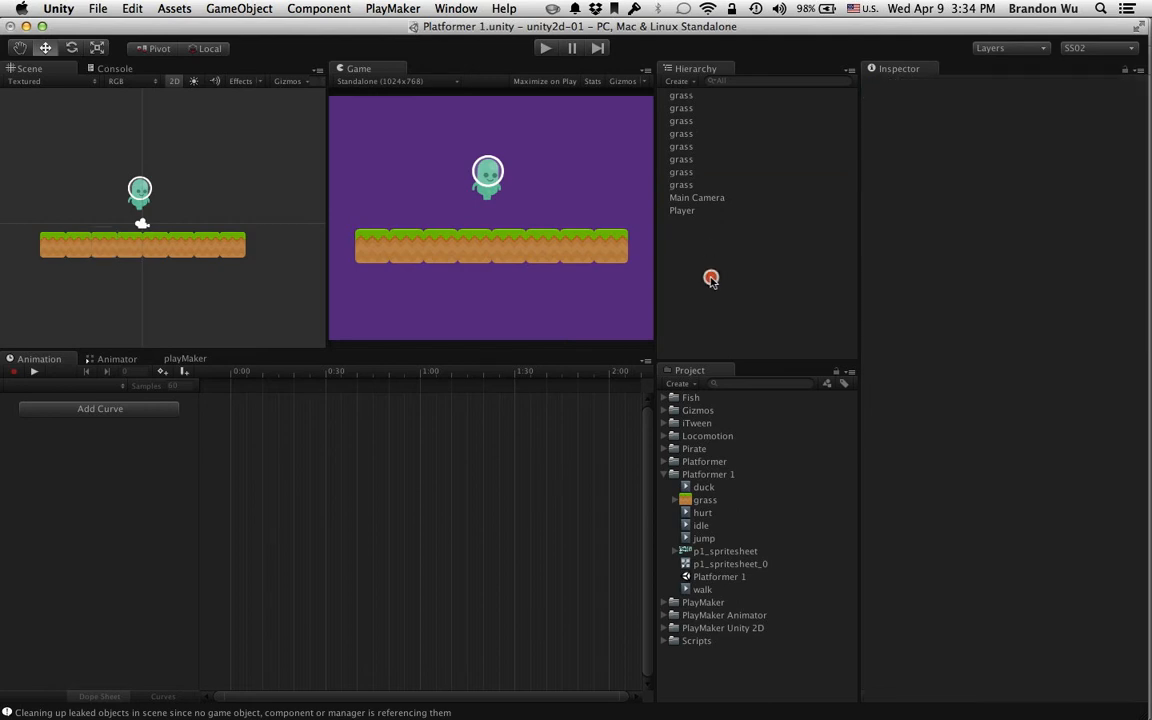
key("super+shift+n")
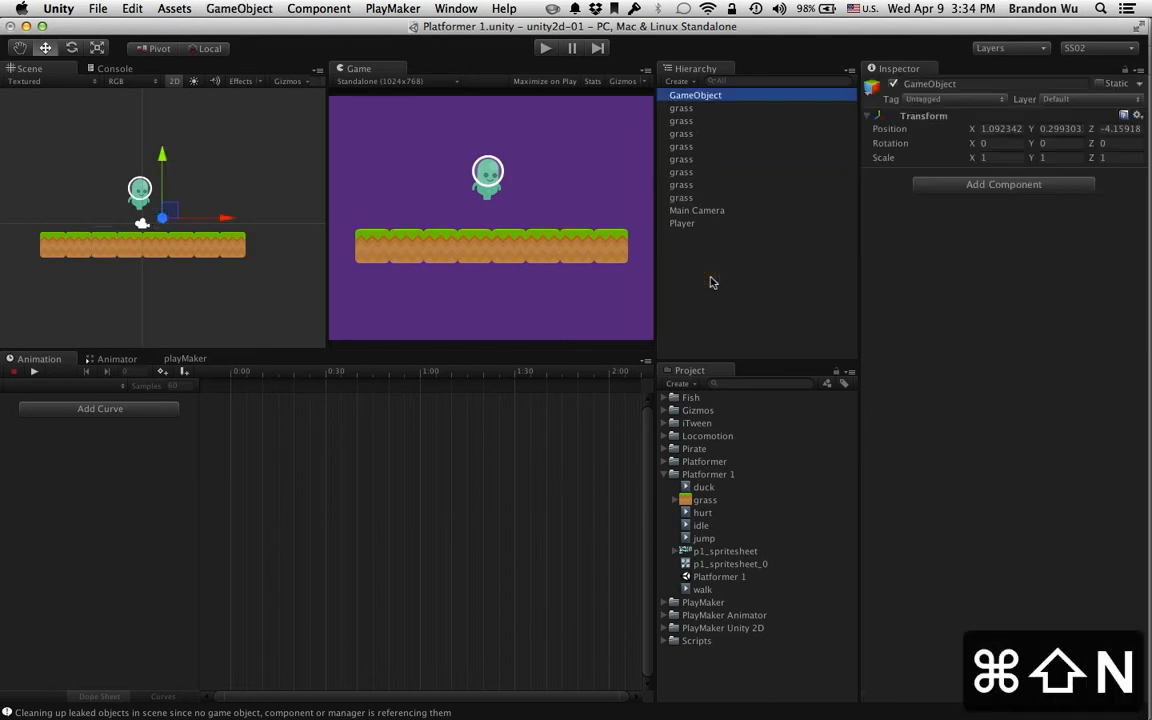
left_click(1005, 84)
type("Floor")
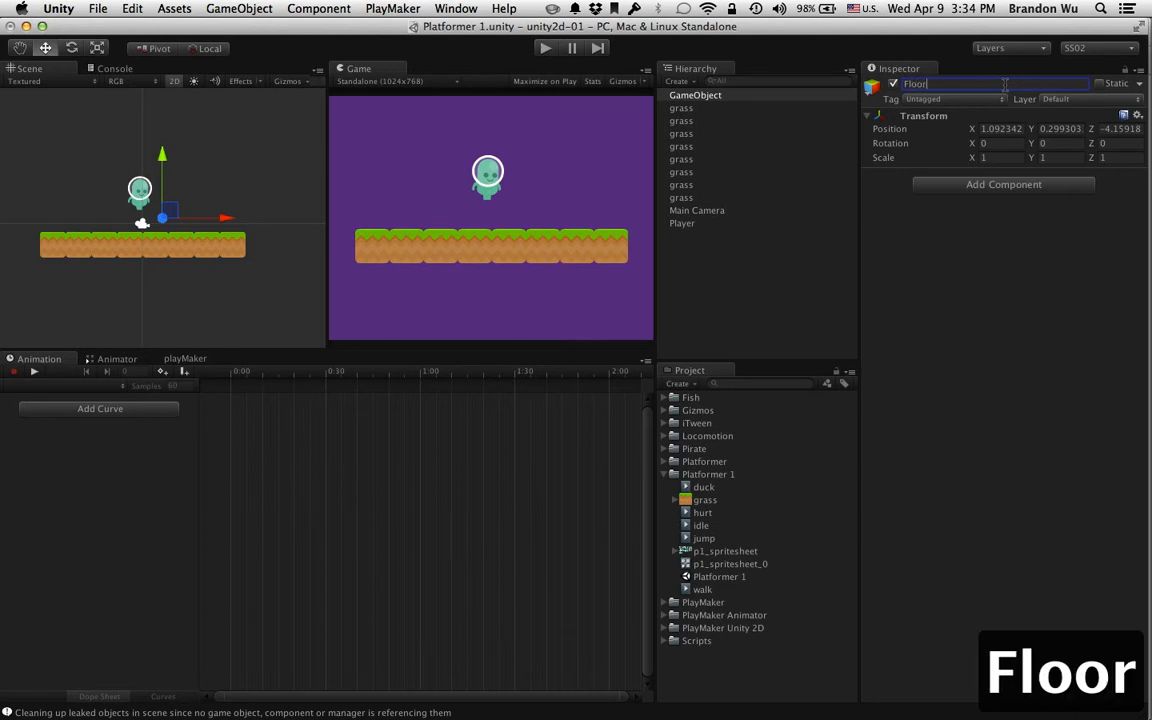
key("Return")
left_click(752, 310)
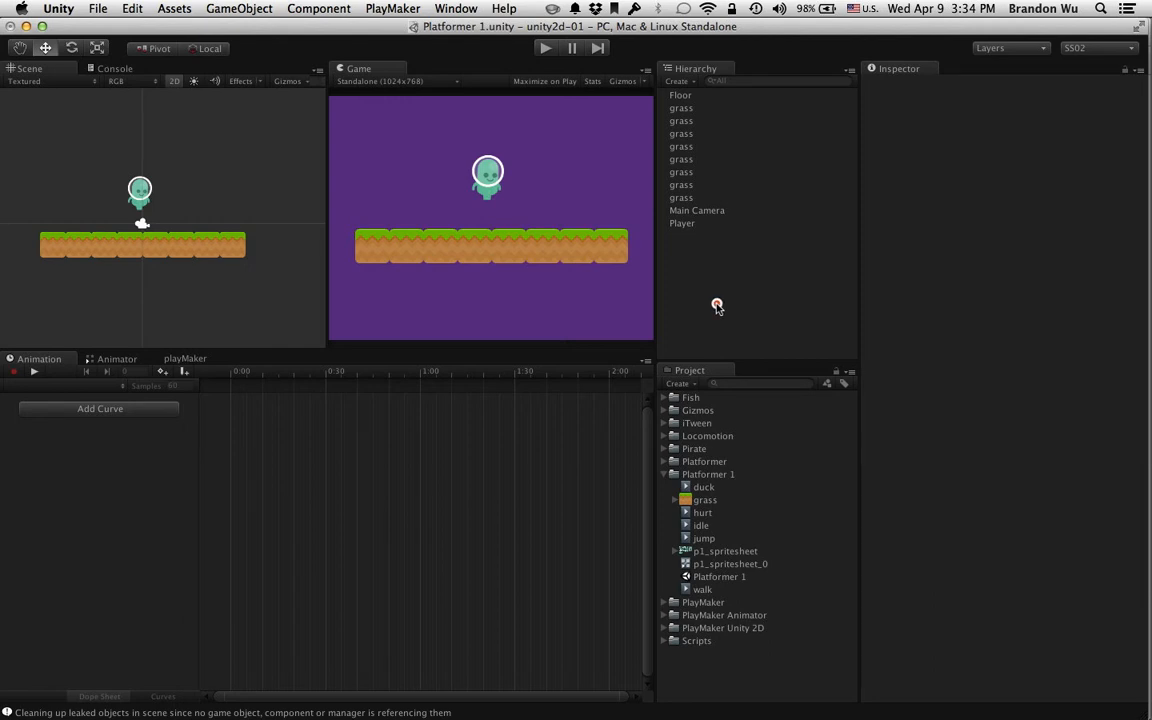
- Create a second empty game object, name it Floor, and delete the duplicate
left_click(241, 9)
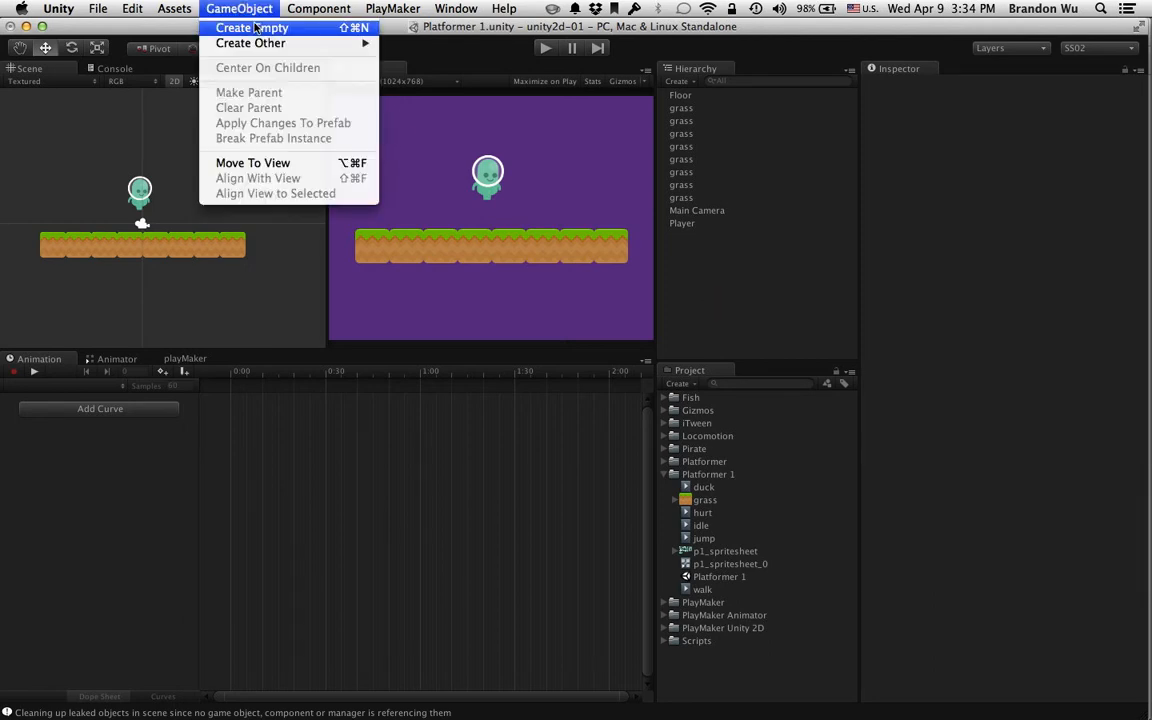
left_click(285, 28)
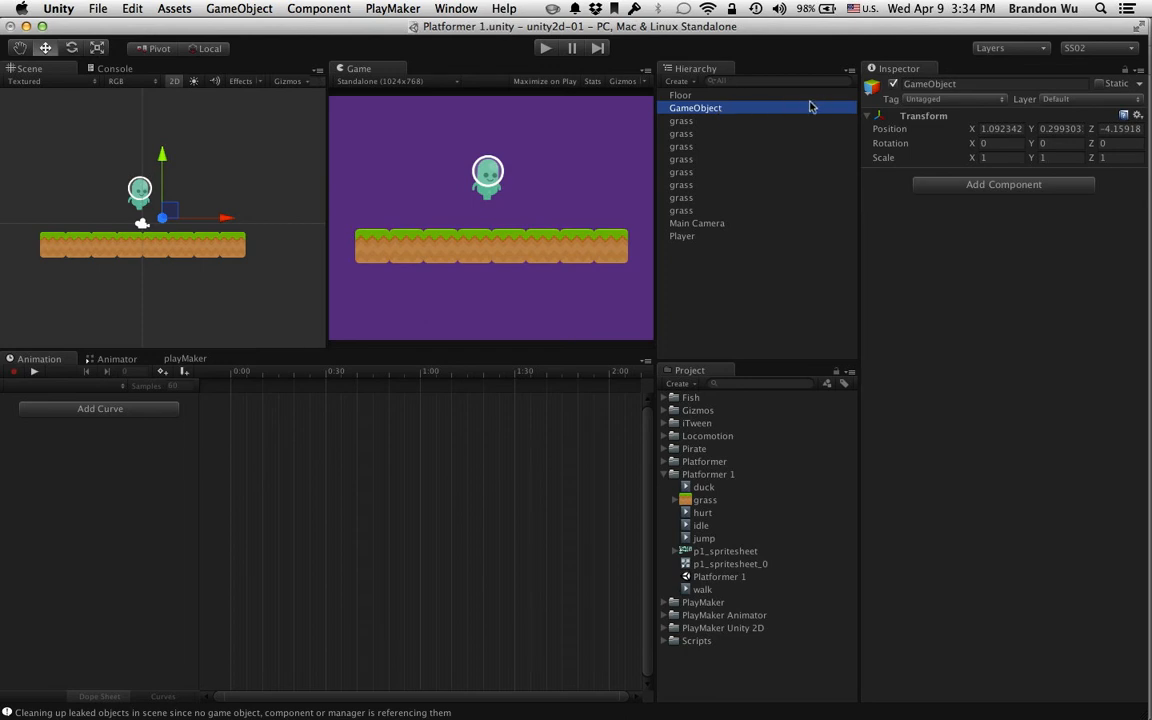
left_click(976, 84)
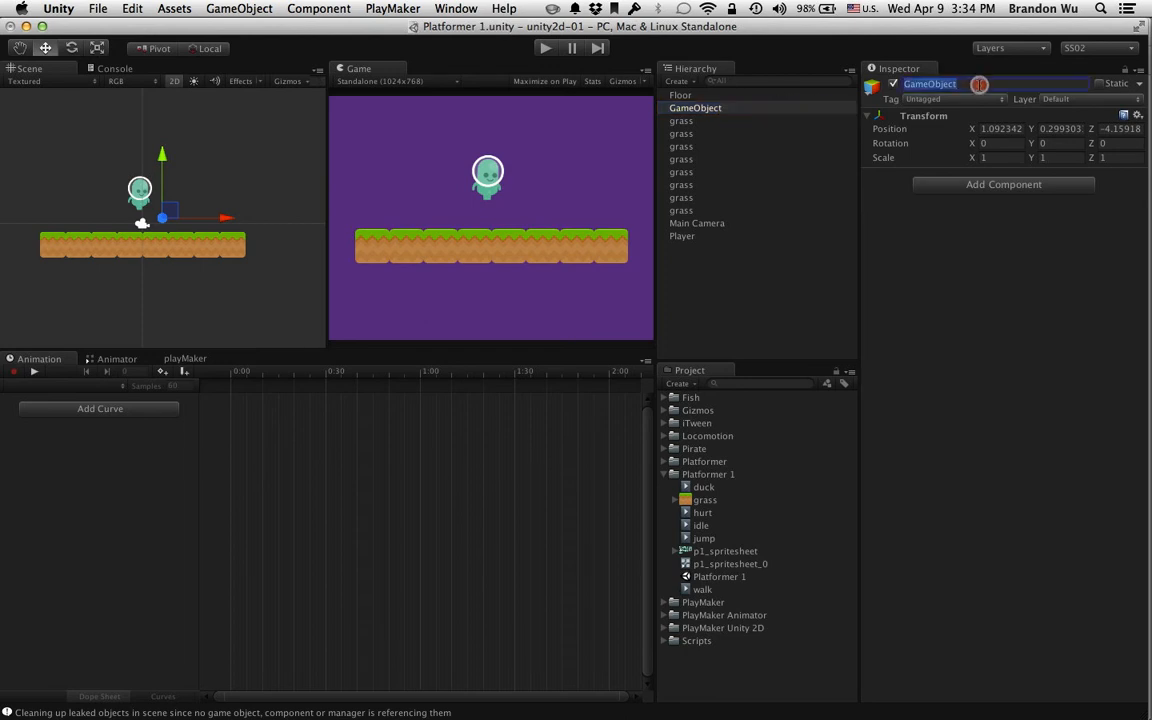
type("Floor")
key("Return")
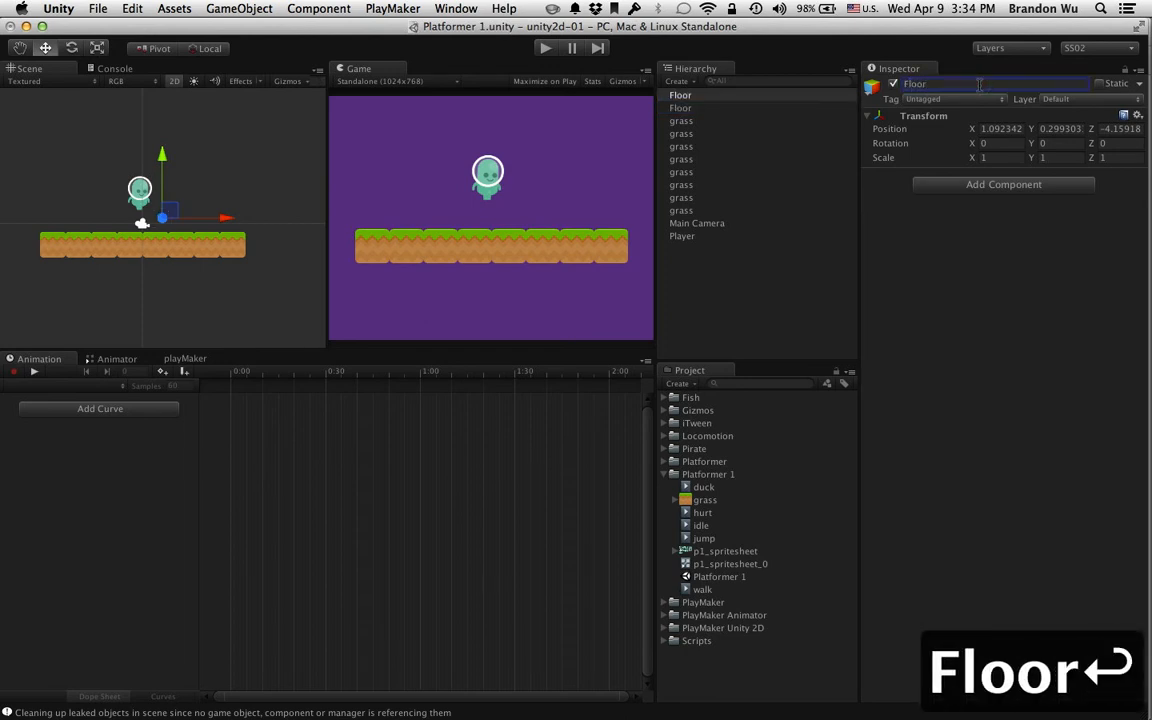
left_click(784, 103)
key("super+BackSpace")
- Reset the position of the Floor object to the origin
left_click(770, 96)
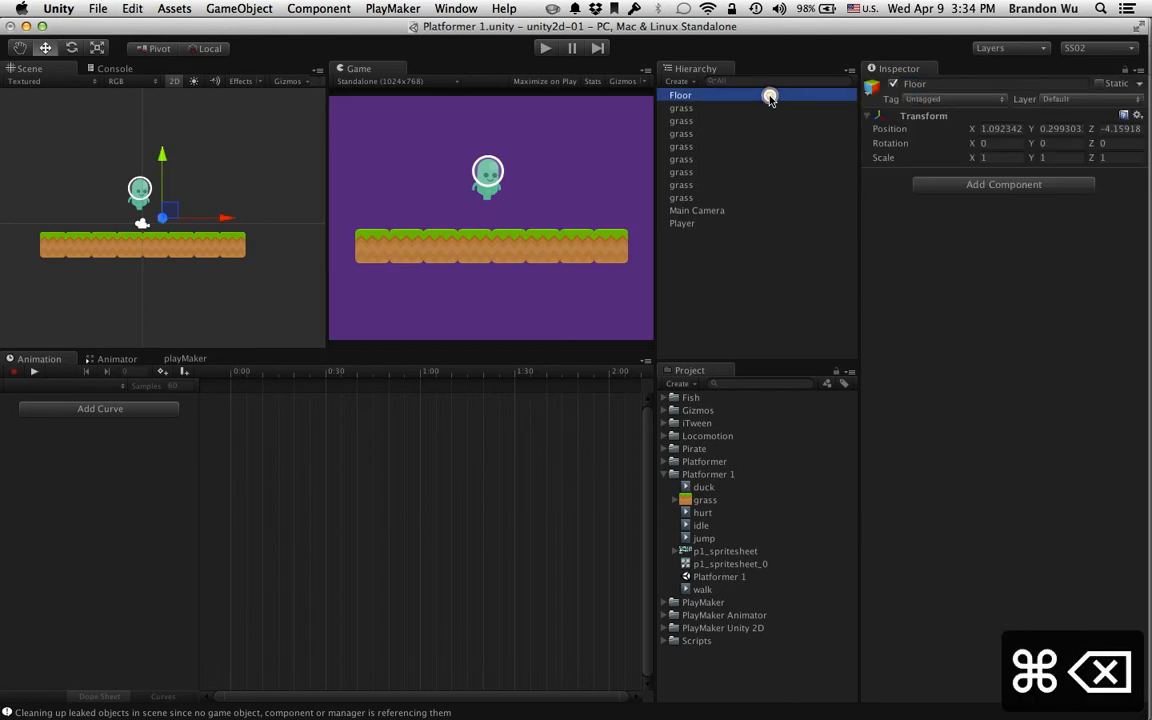
right_click(770, 96)
left_click(764, 265)
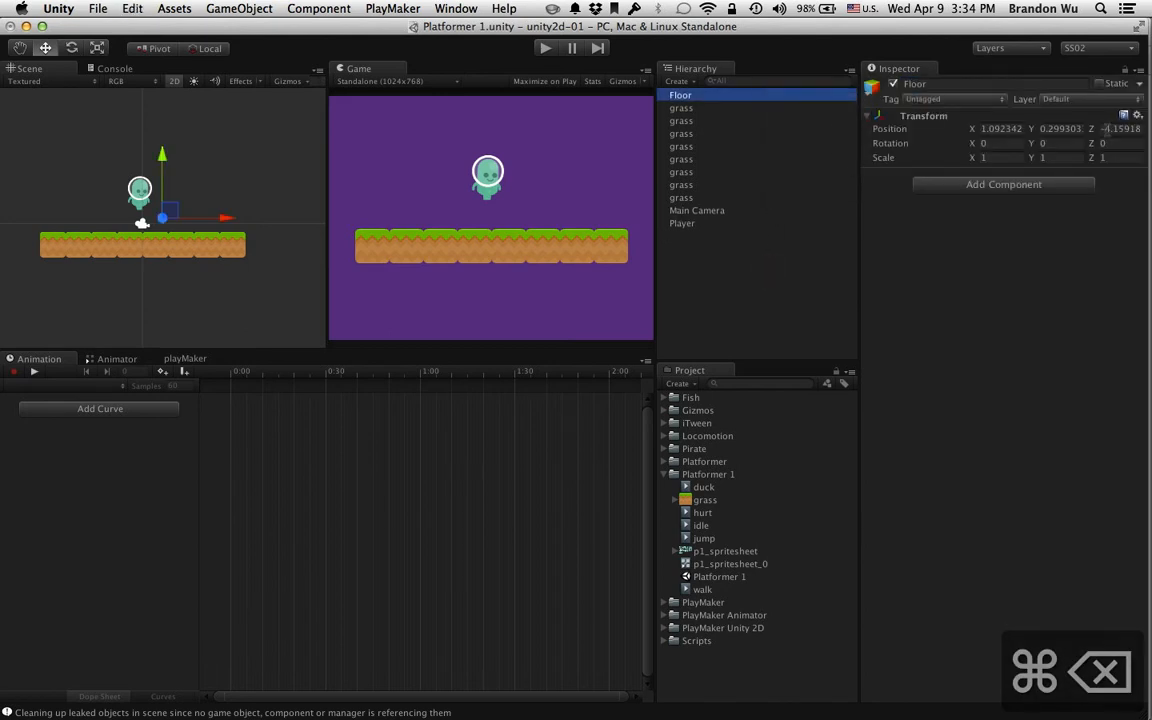
left_click(1138, 116)
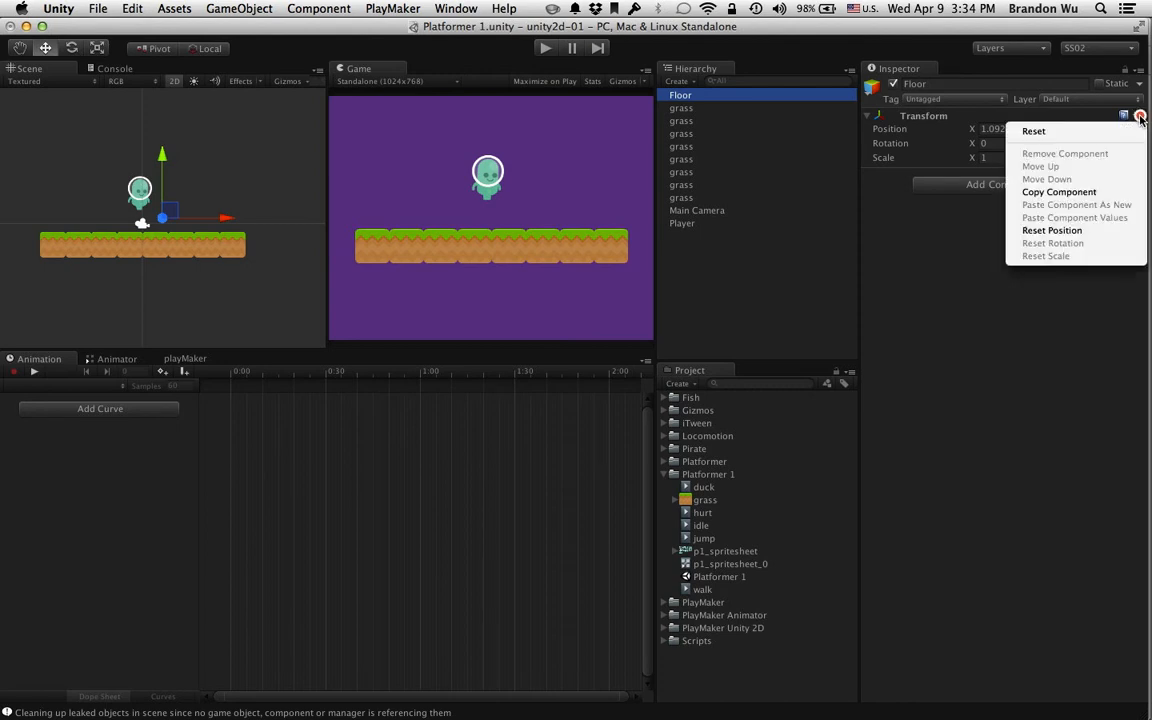
left_click(1109, 231)
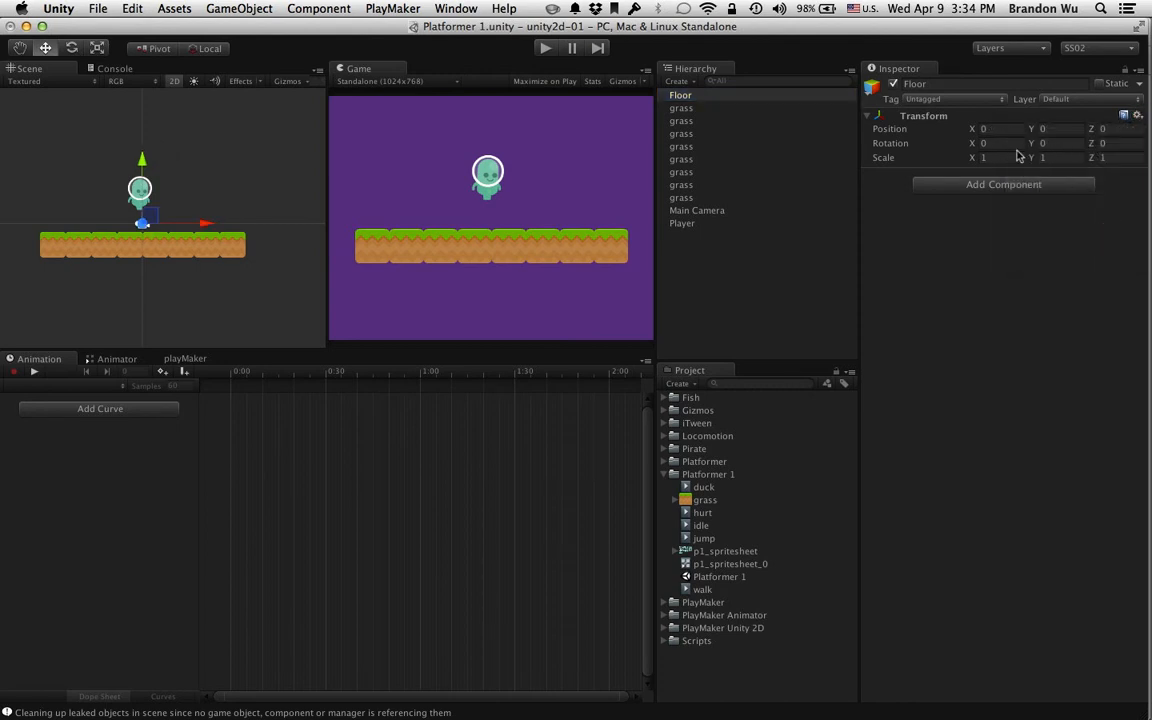
- Select all eight grass tiles and make them children of the Floor object
left_click(682, 108)
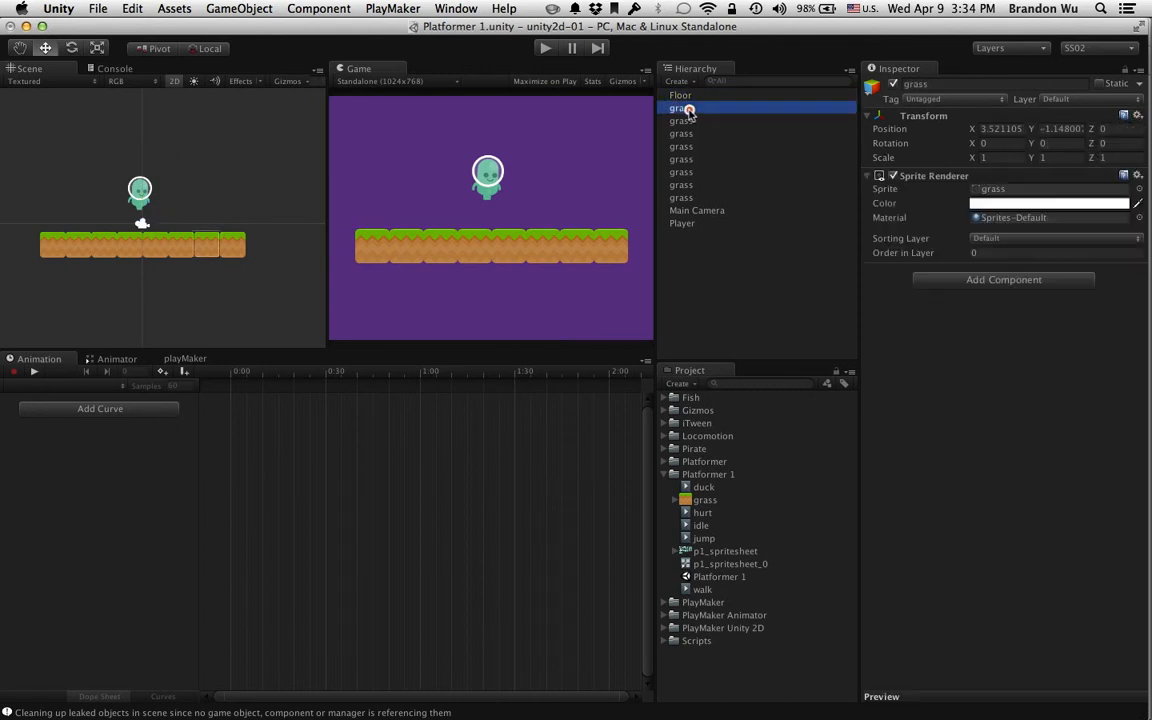
left_click(686, 197, "shift")
left_click_drag(689, 118, 687, 94)
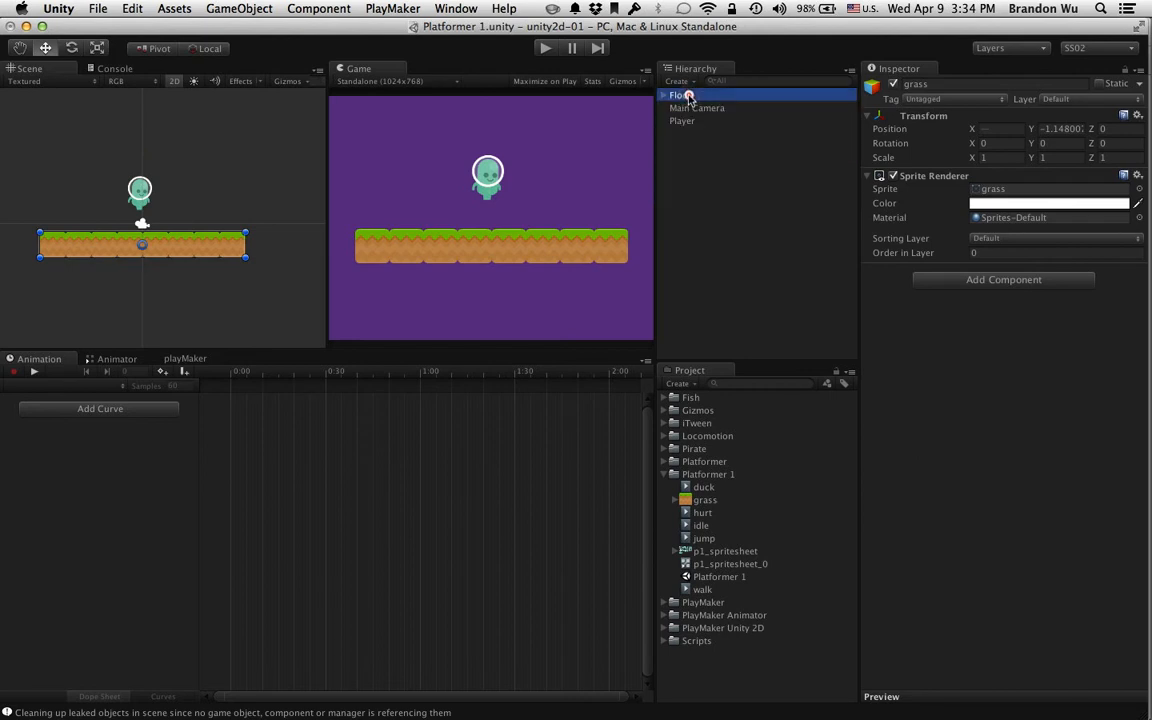
- Select all eight grass tiles under the Floor object and set their Y position to 0
left_click(670, 97)
left_click(664, 96)
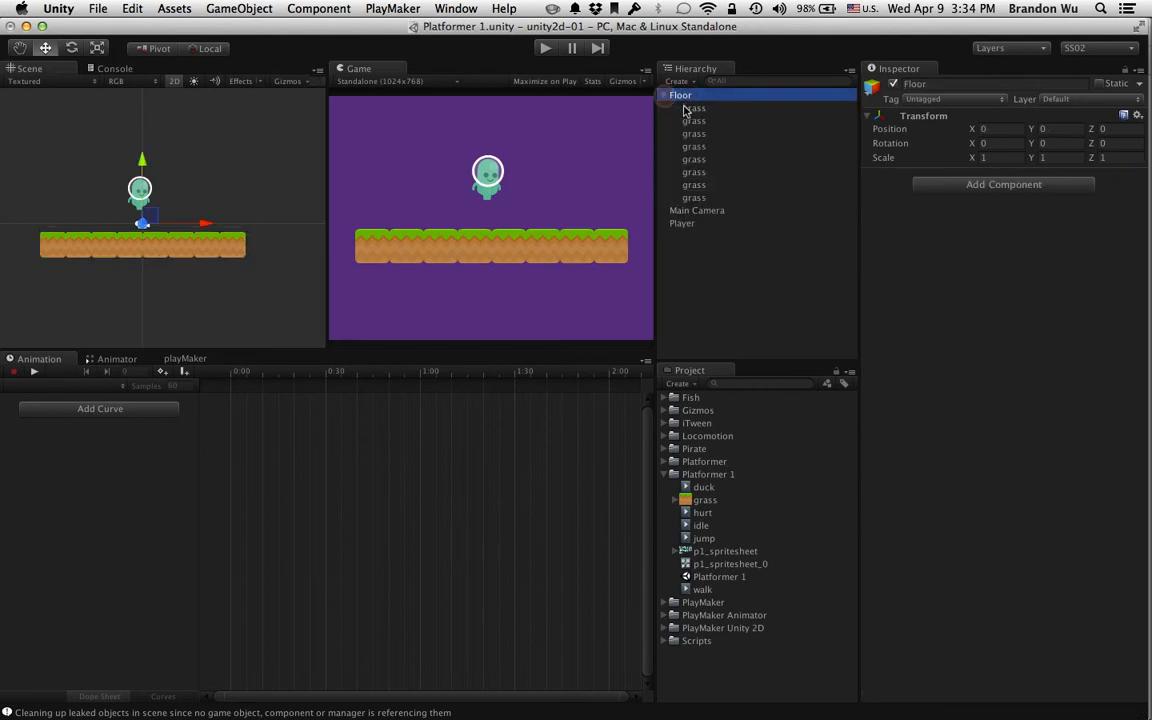
left_click(688, 108)
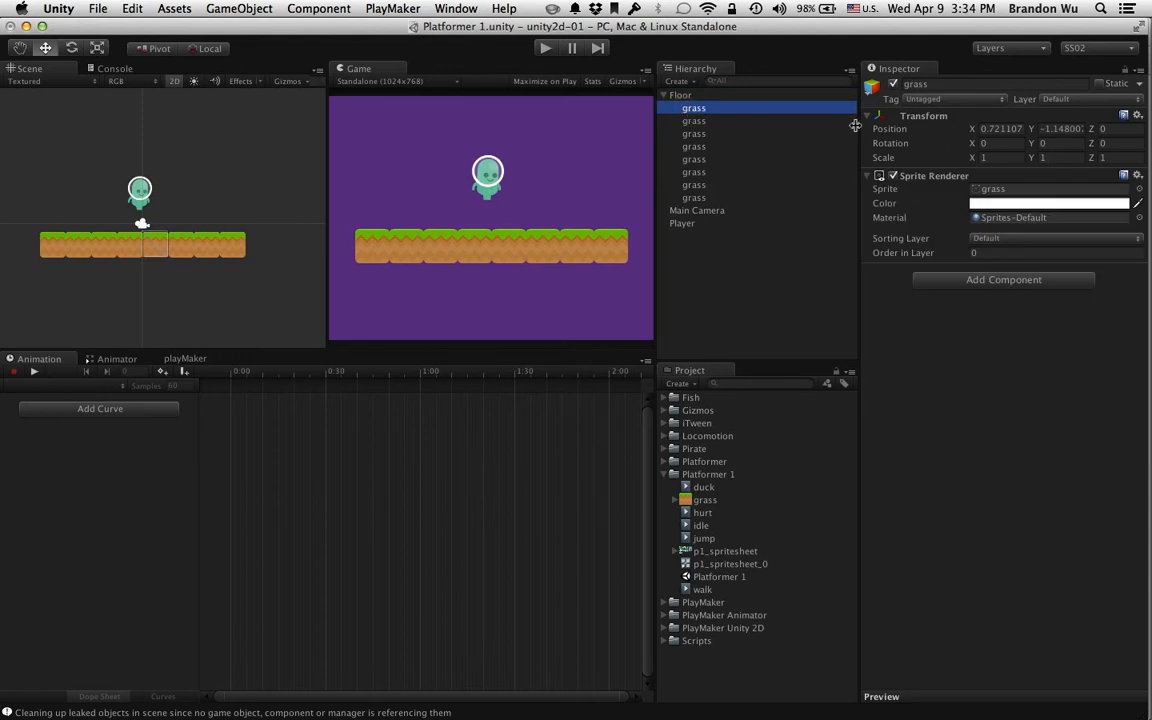
left_click(1078, 129)
left_click(728, 198, "shift")
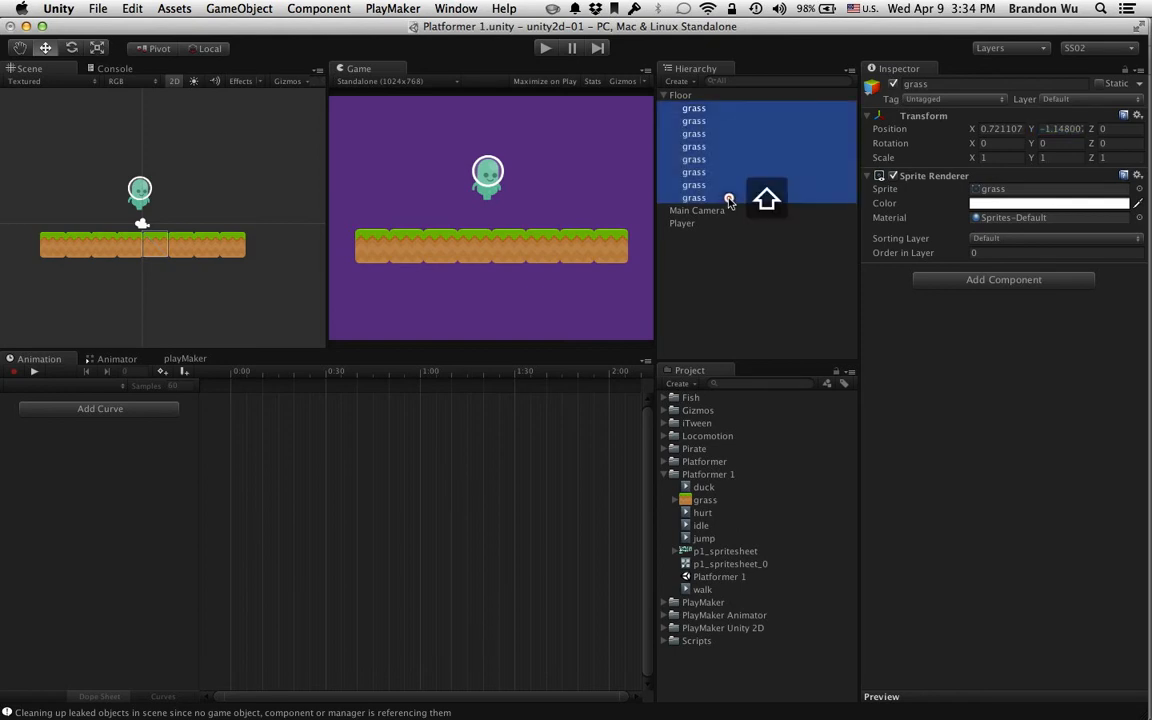
left_click(1085, 129)
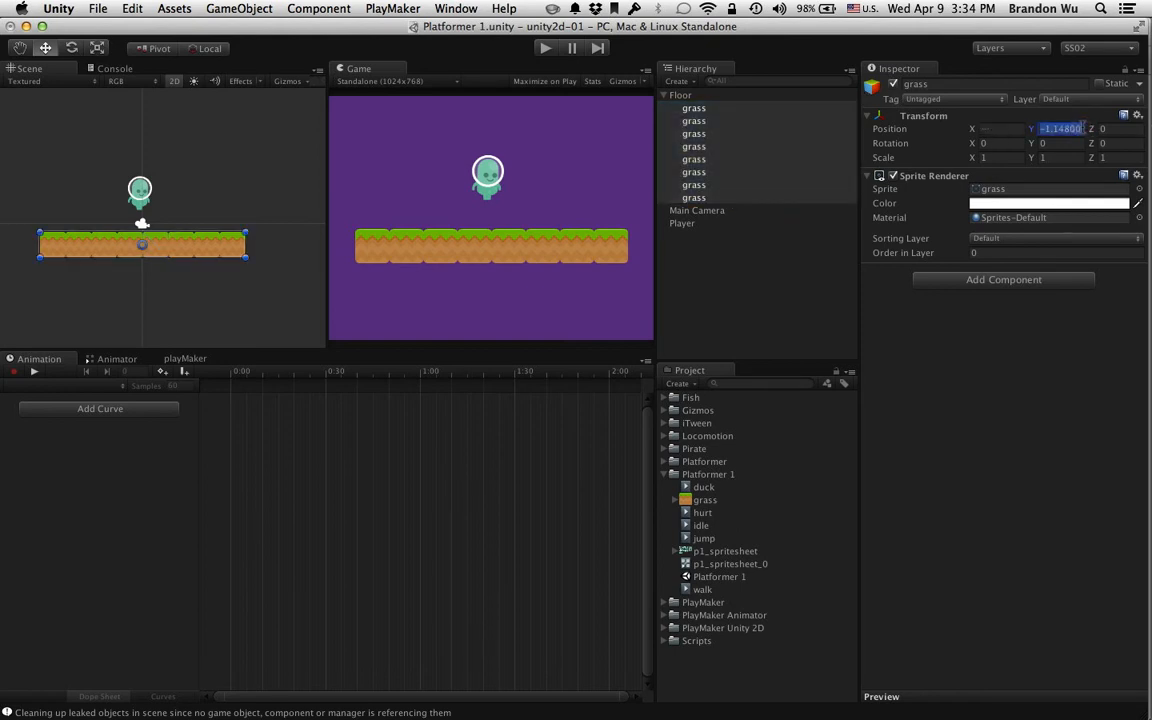
type("0")
key("Return")
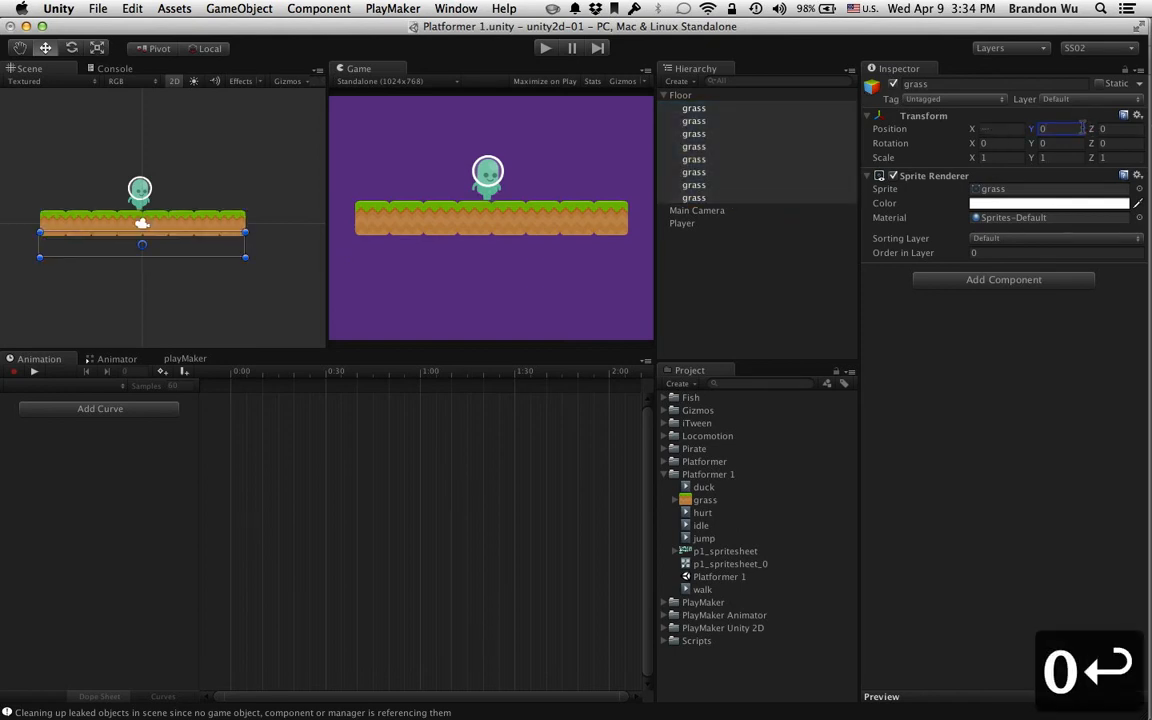
- Move the whole Floor object down below the player to a Y position of about -1.05
left_click(707, 95)
left_click(707, 108)
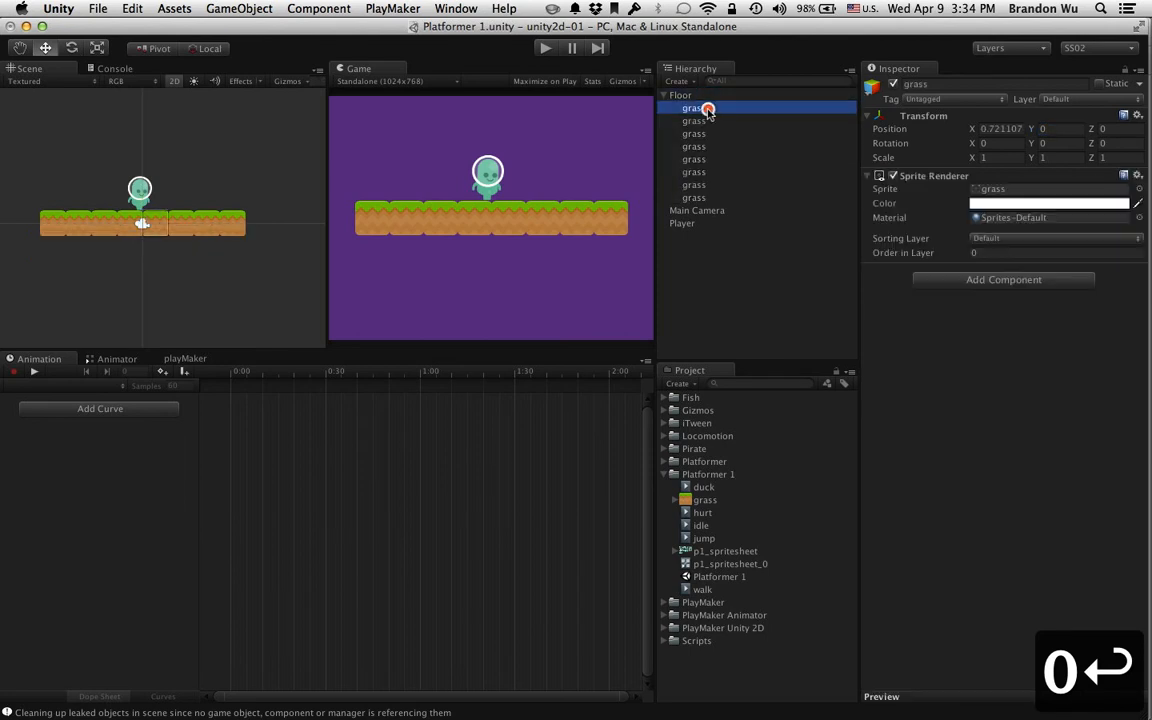
left_click(707, 95)
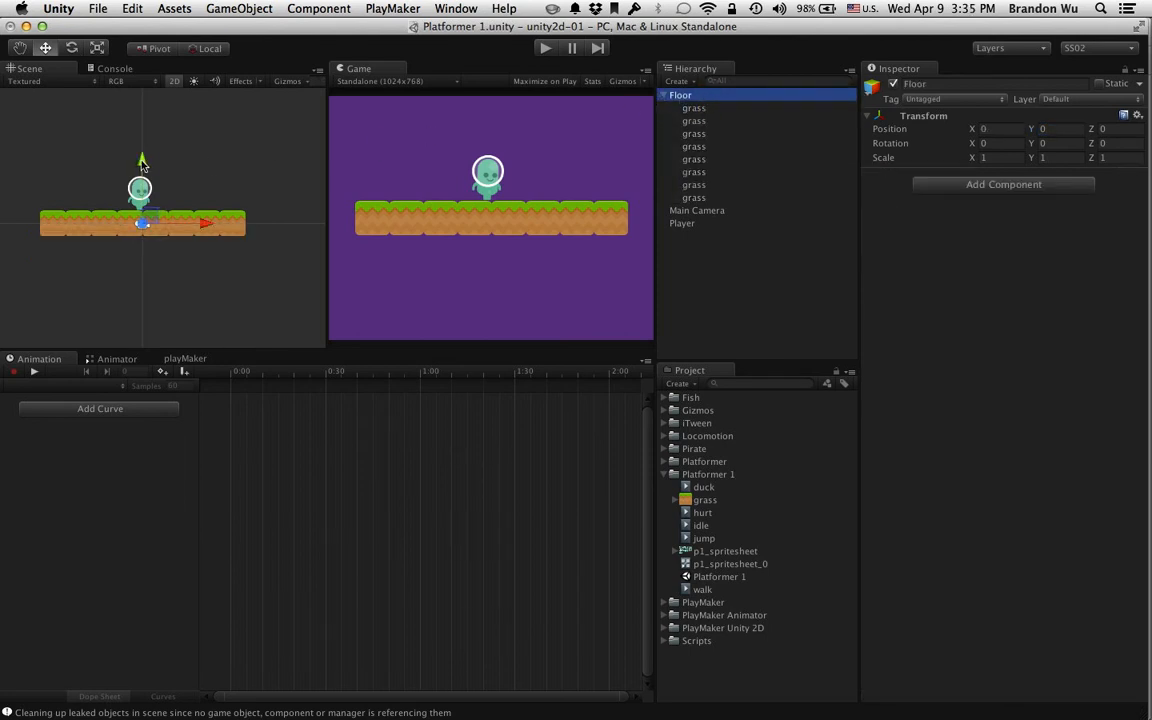
mouse_move(143, 165)
left_mouse_down()
mouse_move(149, 190)
mouse_move(150, 180)
left_mouse_up()
scroll(212, 195, "up", 5)
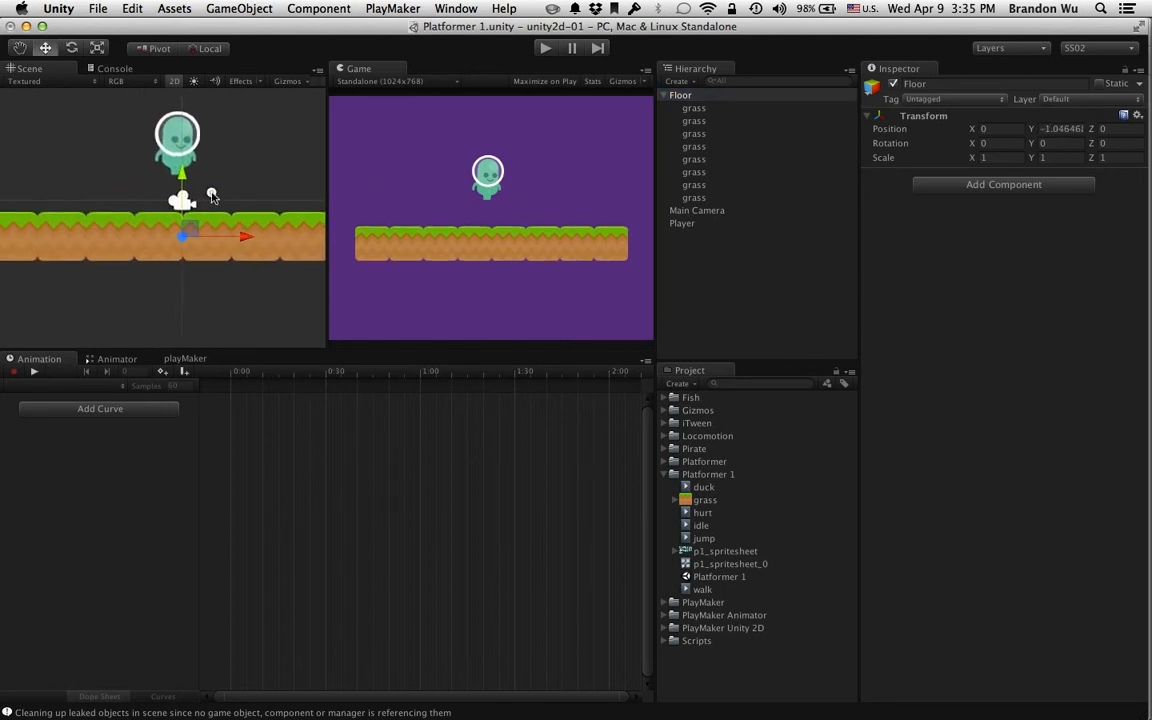
left_click_drag(727, 131, 700, 96)
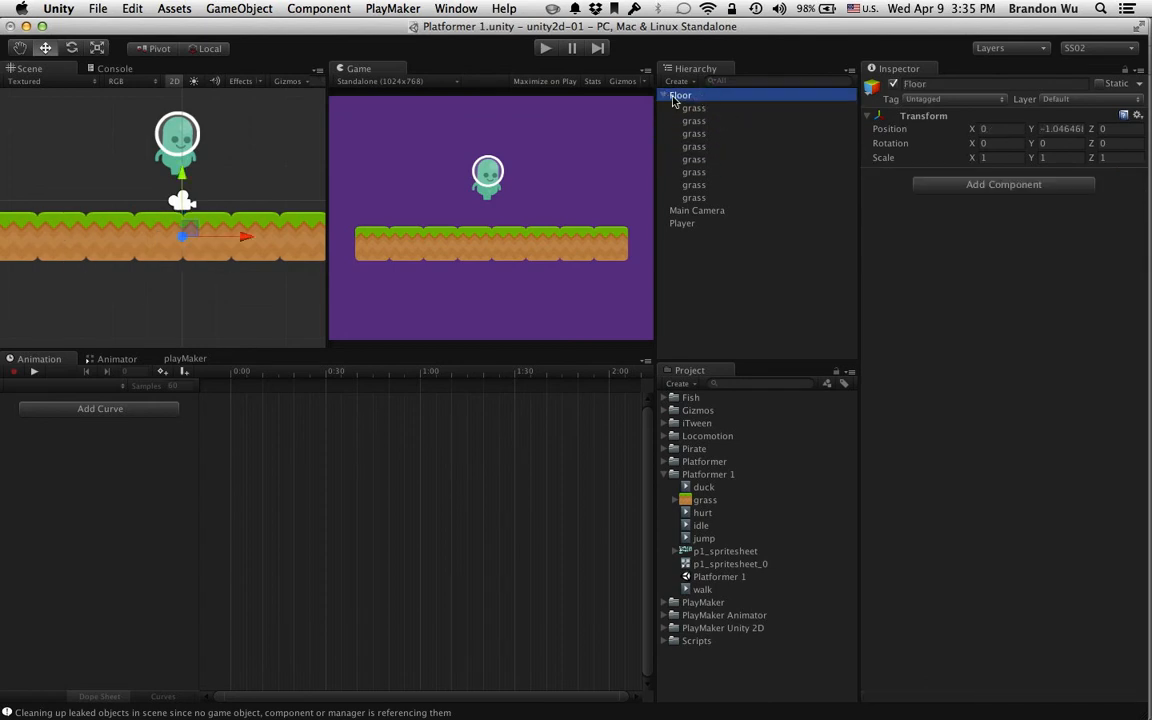
scroll(217, 202, "down", 3)
scroll(81, 214, "up", 2)
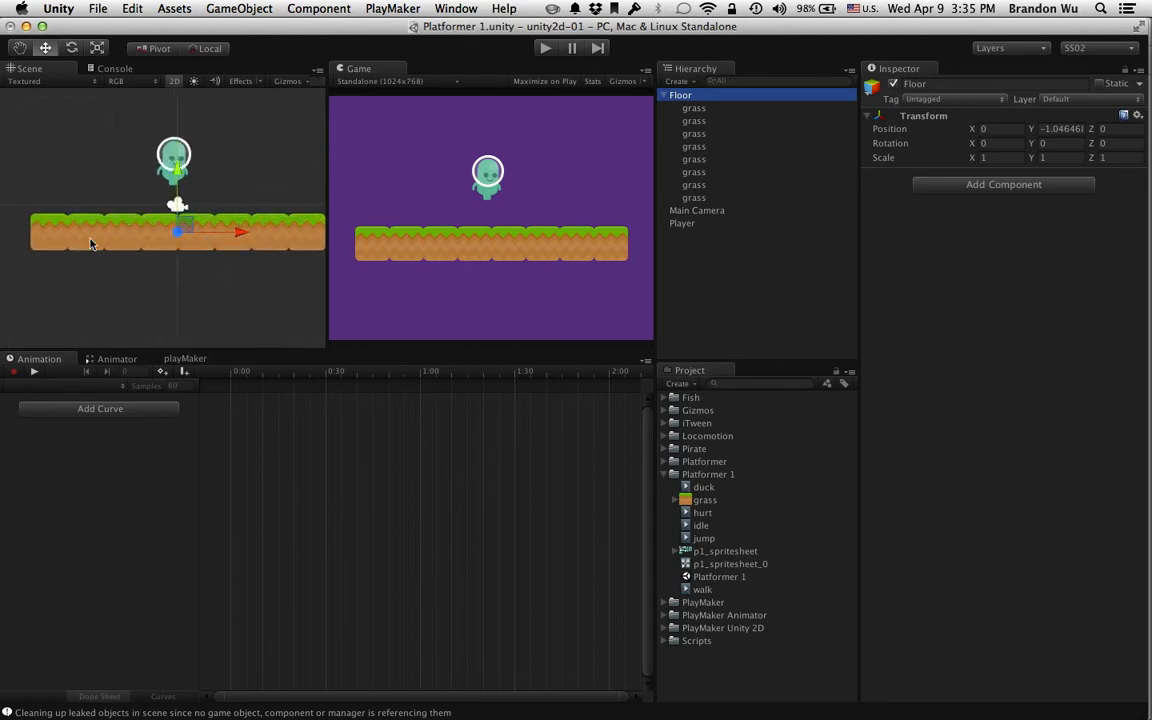
left_click(57, 237)
left_click_drag(57, 237, 168, 238)
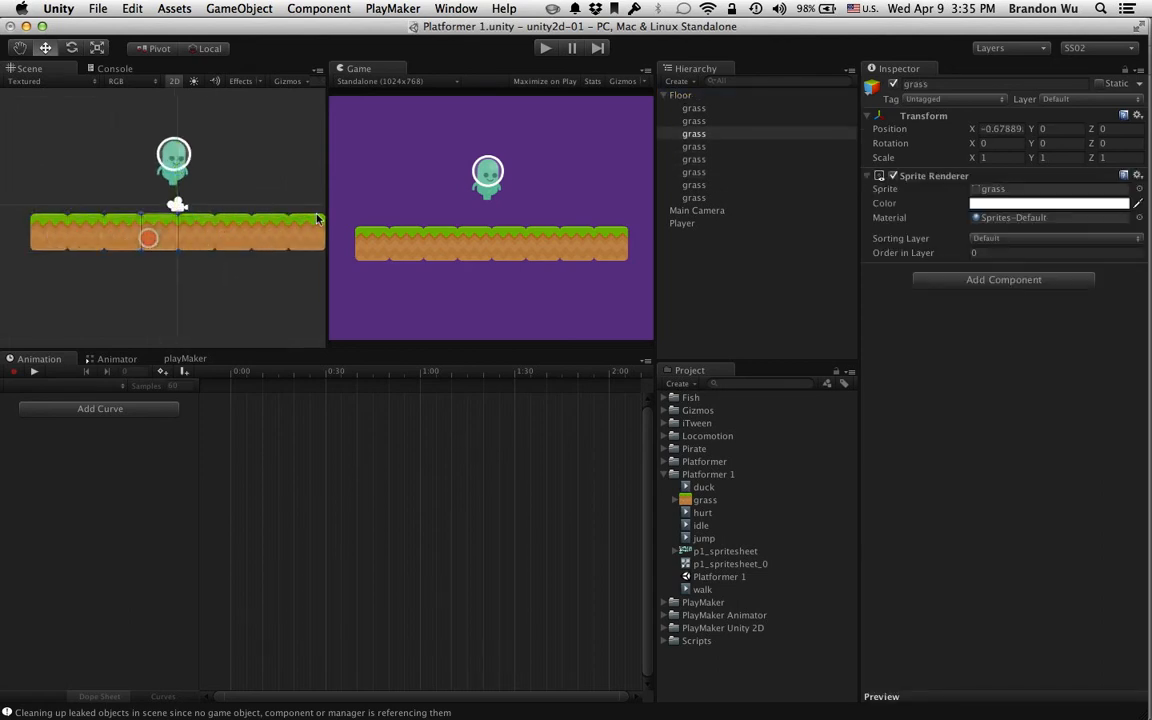
- Collapse the Floor object's children and add a Box Collider 2D component to Floor
left_click(710, 96)
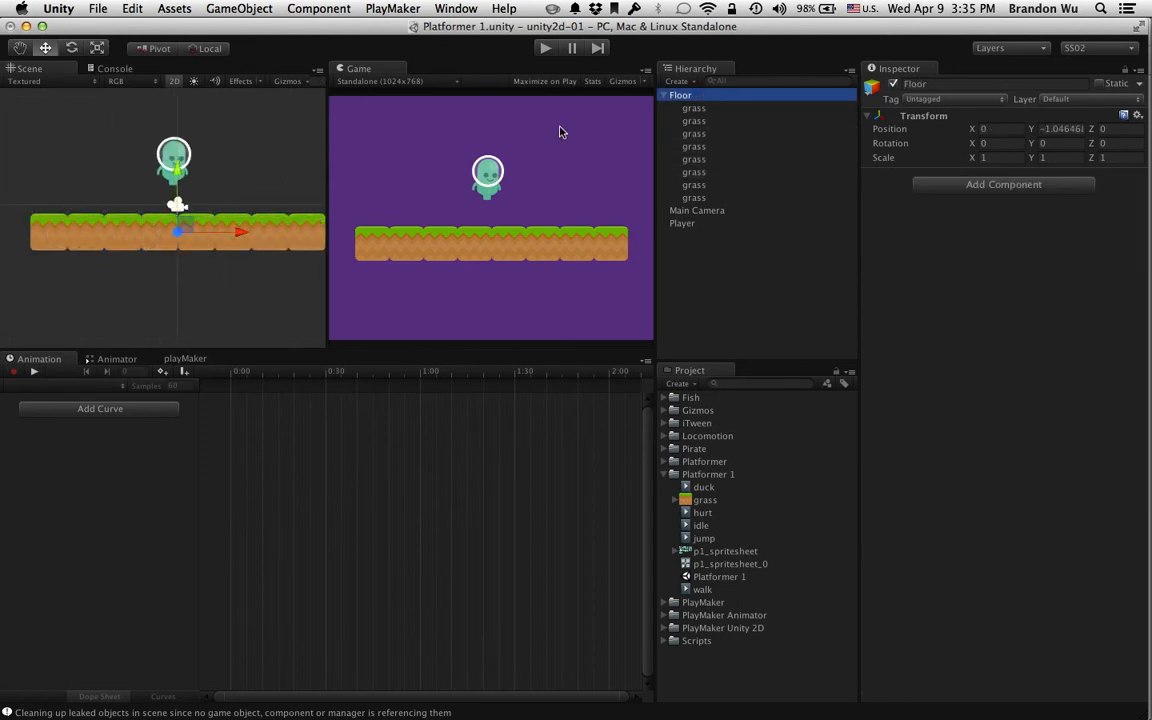
left_click(662, 95)
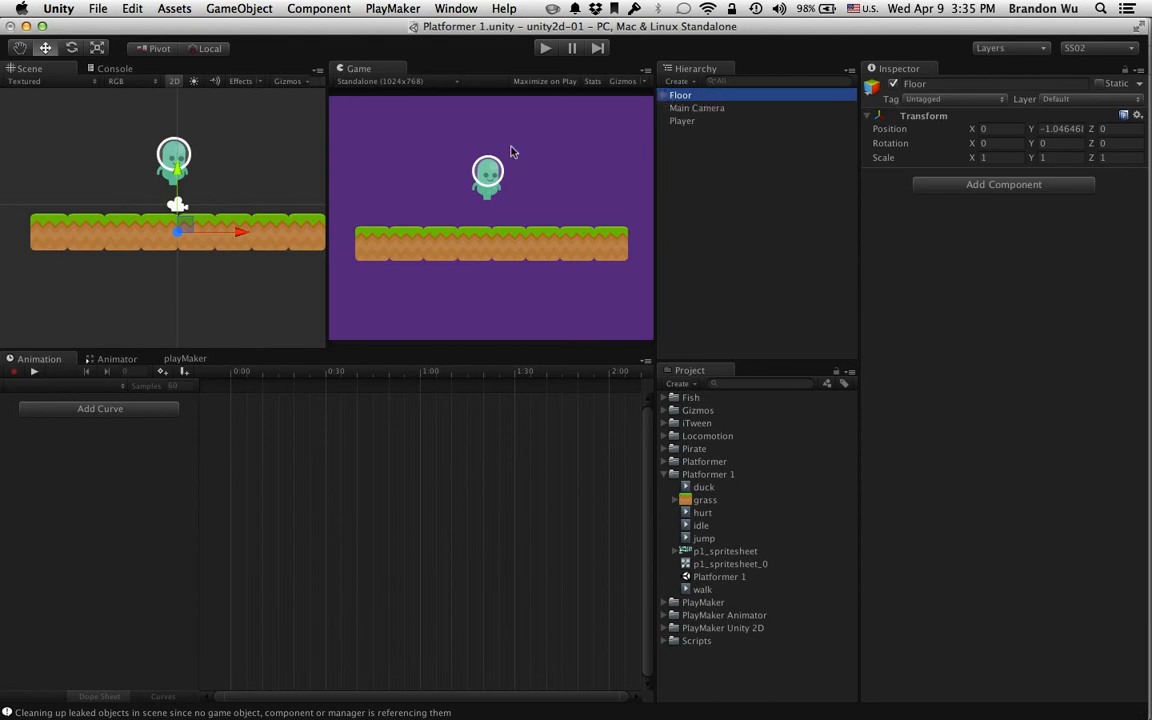
scroll(228, 234, "up", 2)
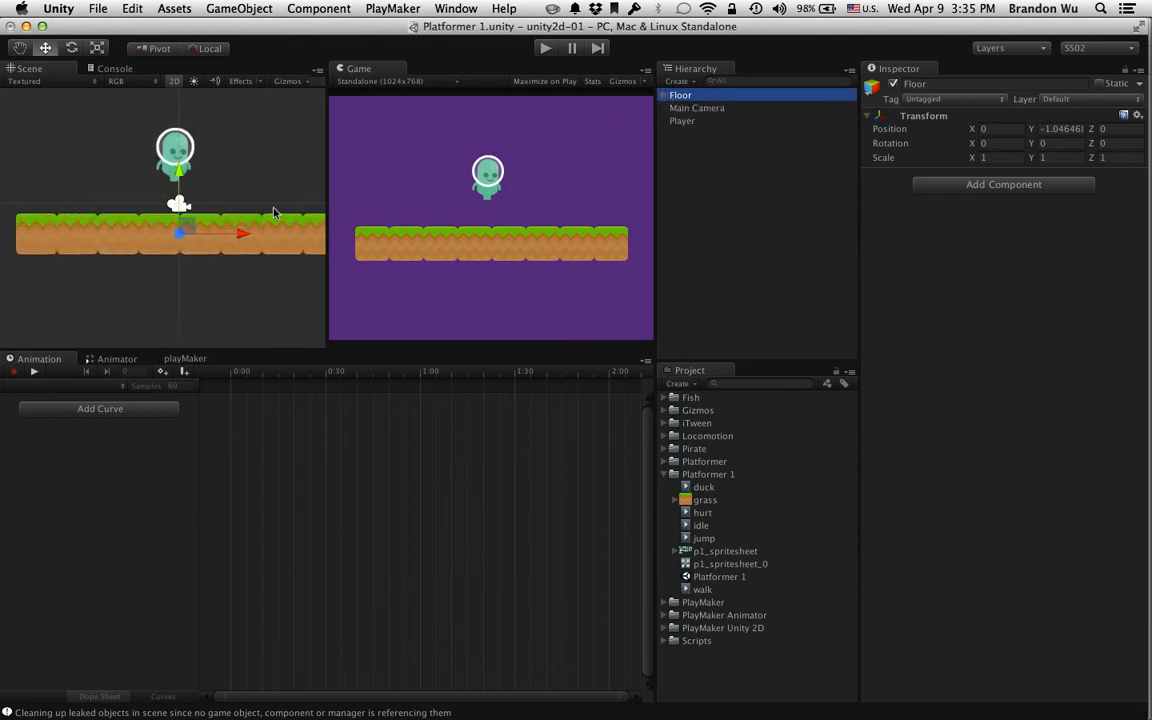
scroll(272, 213, "down", 3)
left_click(974, 186)
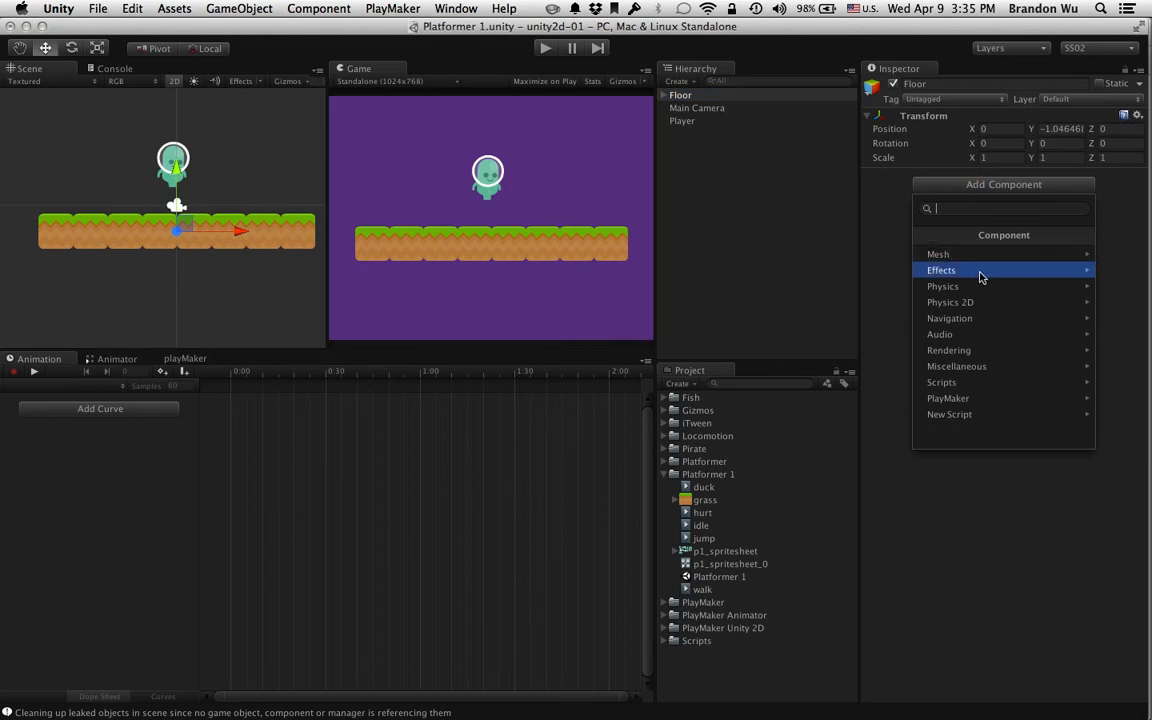
left_click(895, 193)
left_click(979, 185)
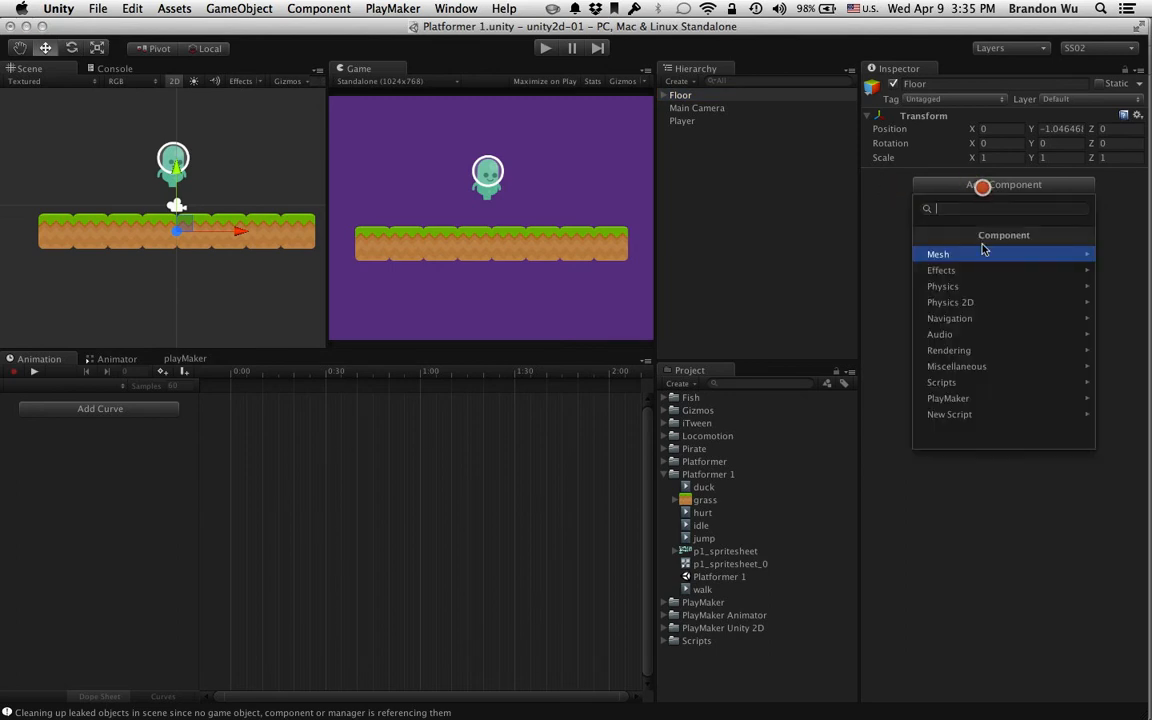
left_click(979, 303)
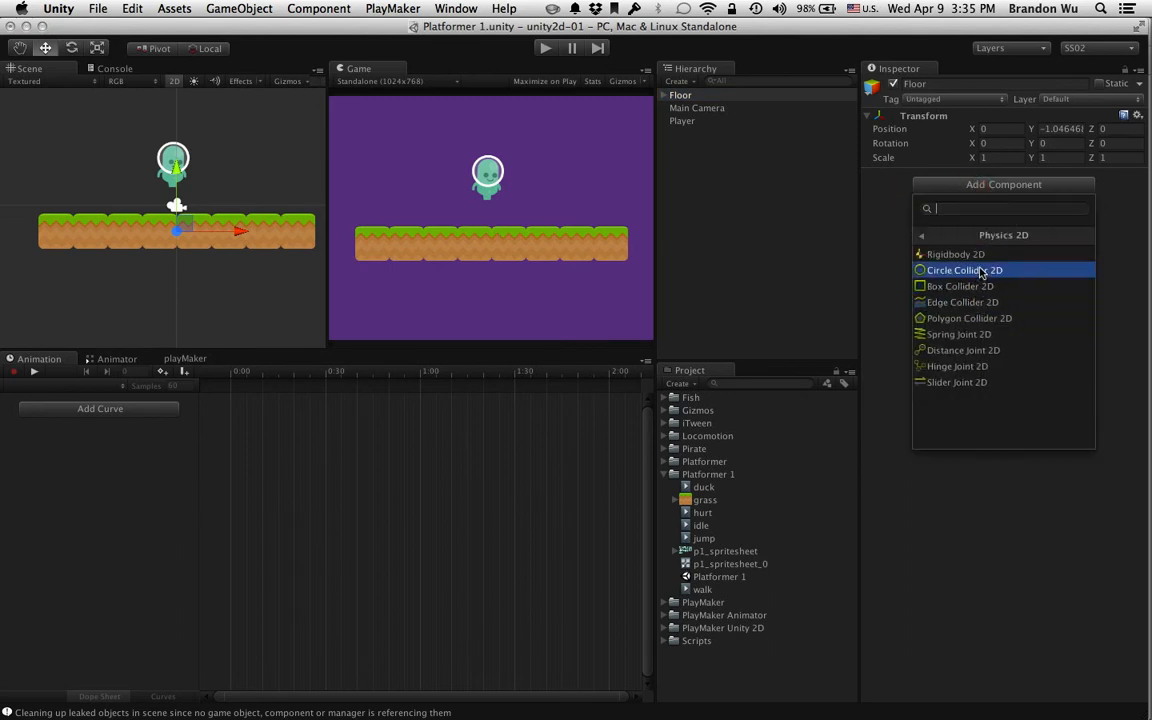
left_click(979, 289)
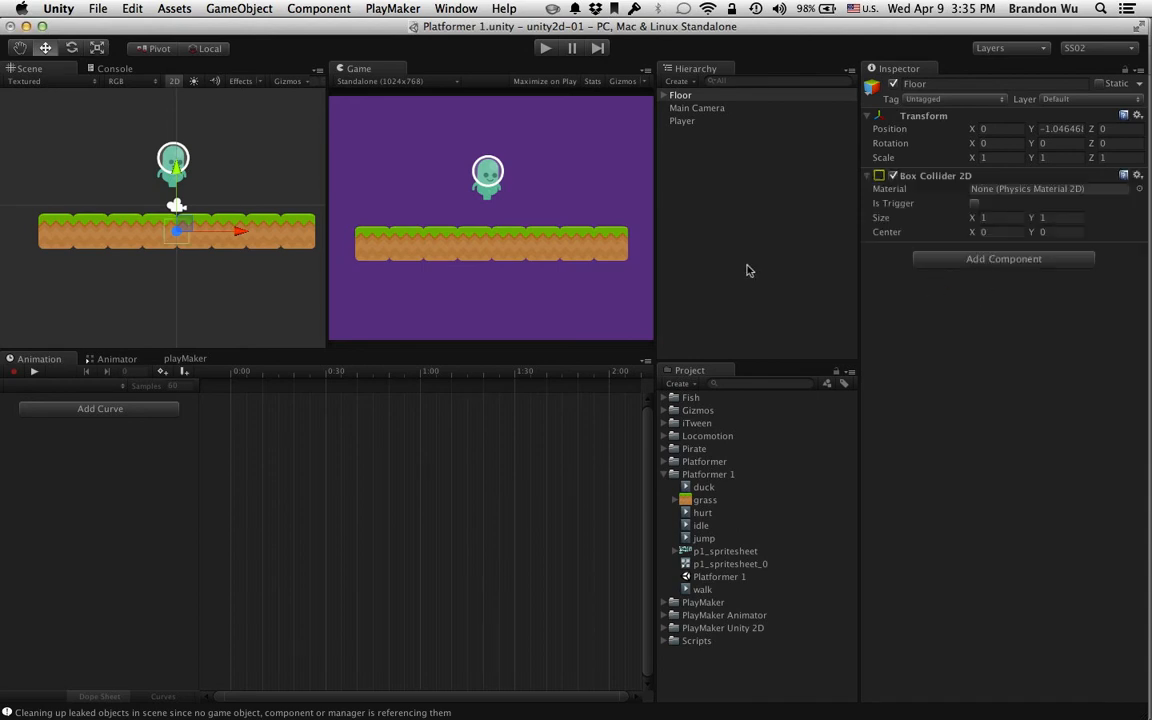
scroll(195, 265, "up", 5)
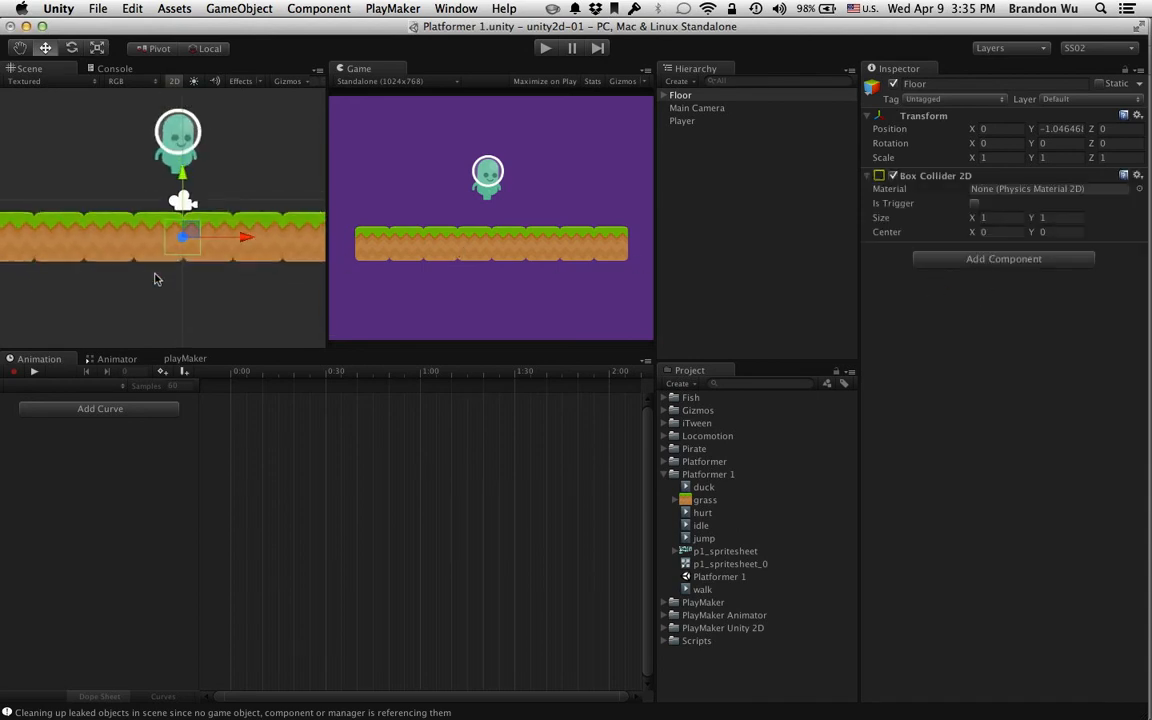
scroll(182, 263, "up", 1)
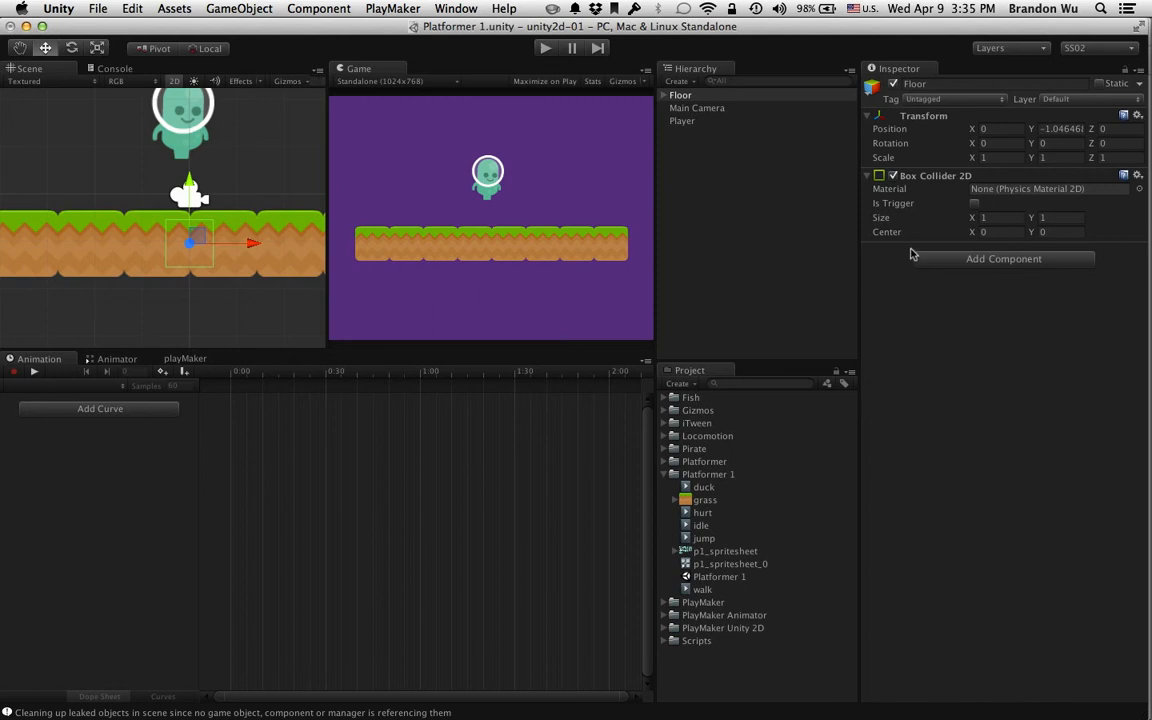
scroll(230, 258, "down", 5)
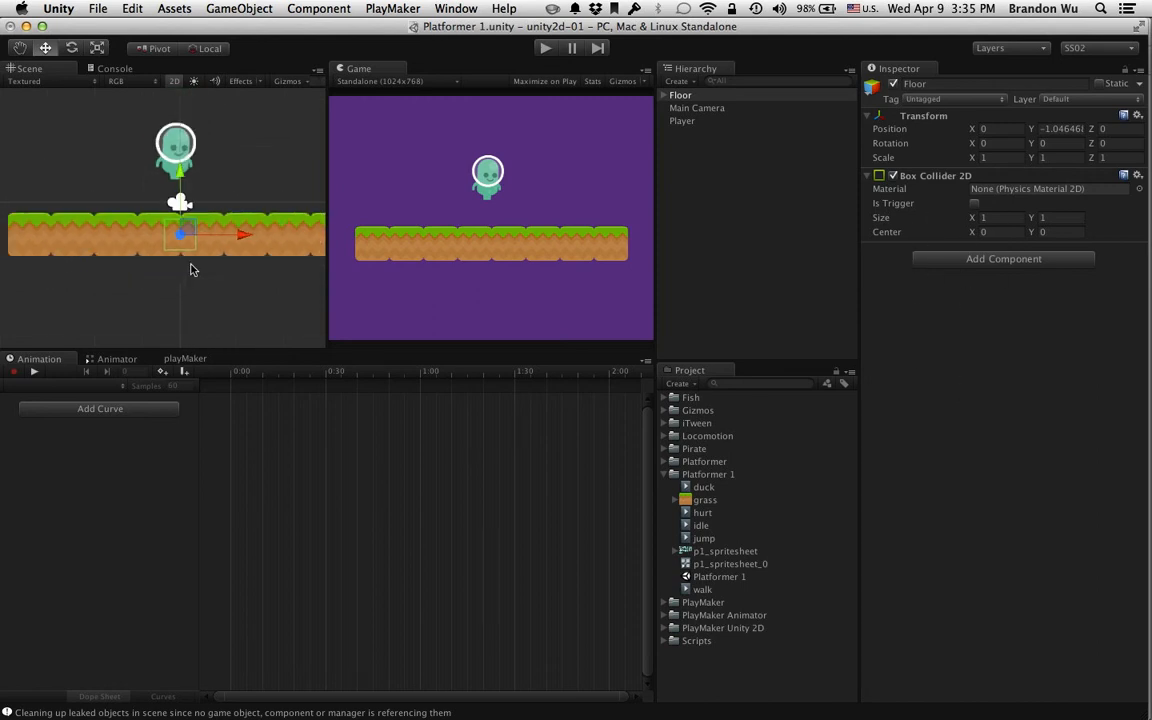
left_click(664, 96)
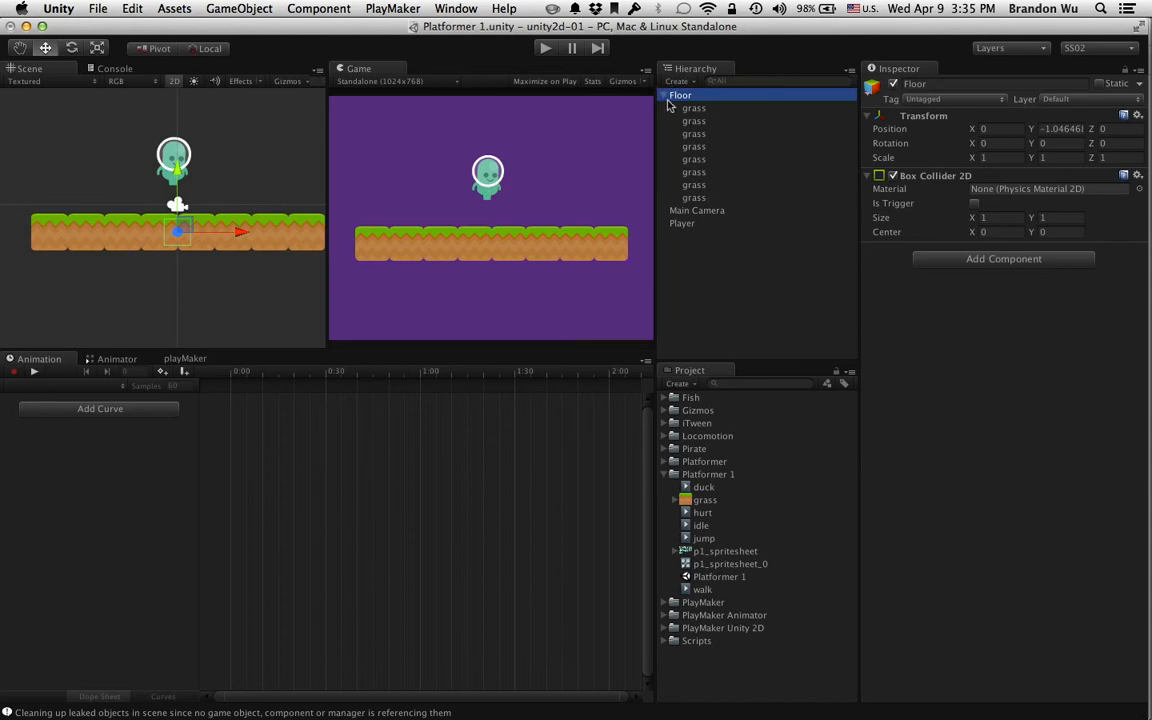
left_click(662, 96)
scroll(158, 249, "up", 5)
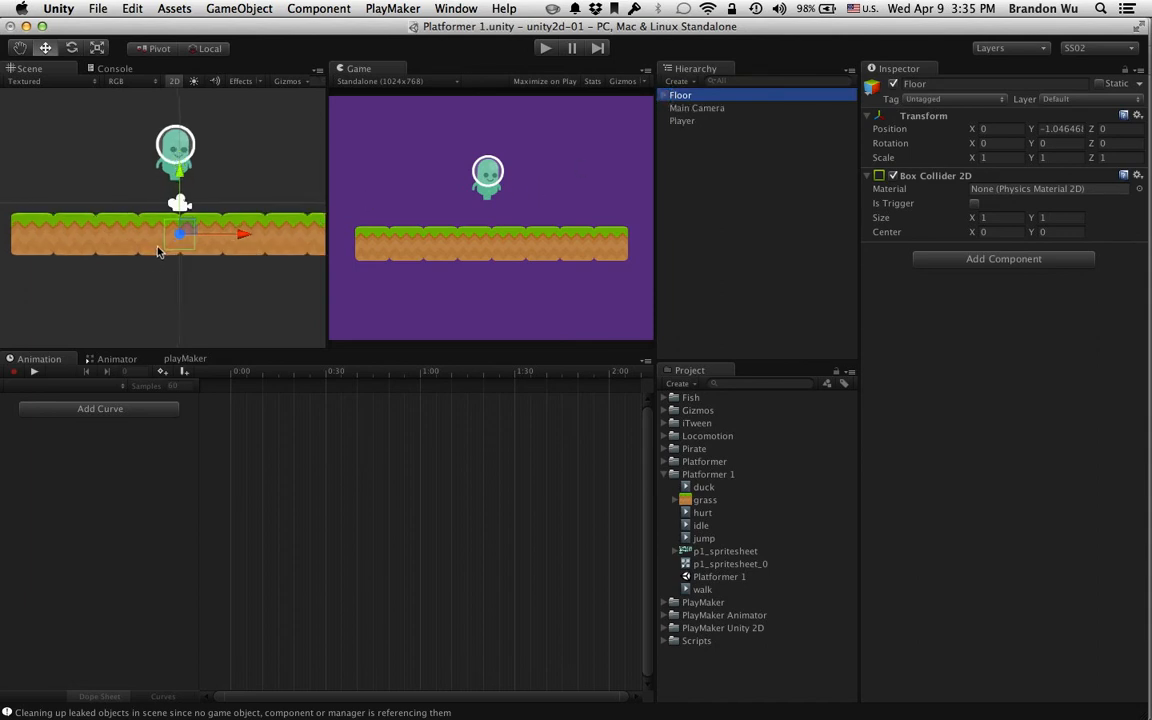
scroll(158, 249, "down", 4)
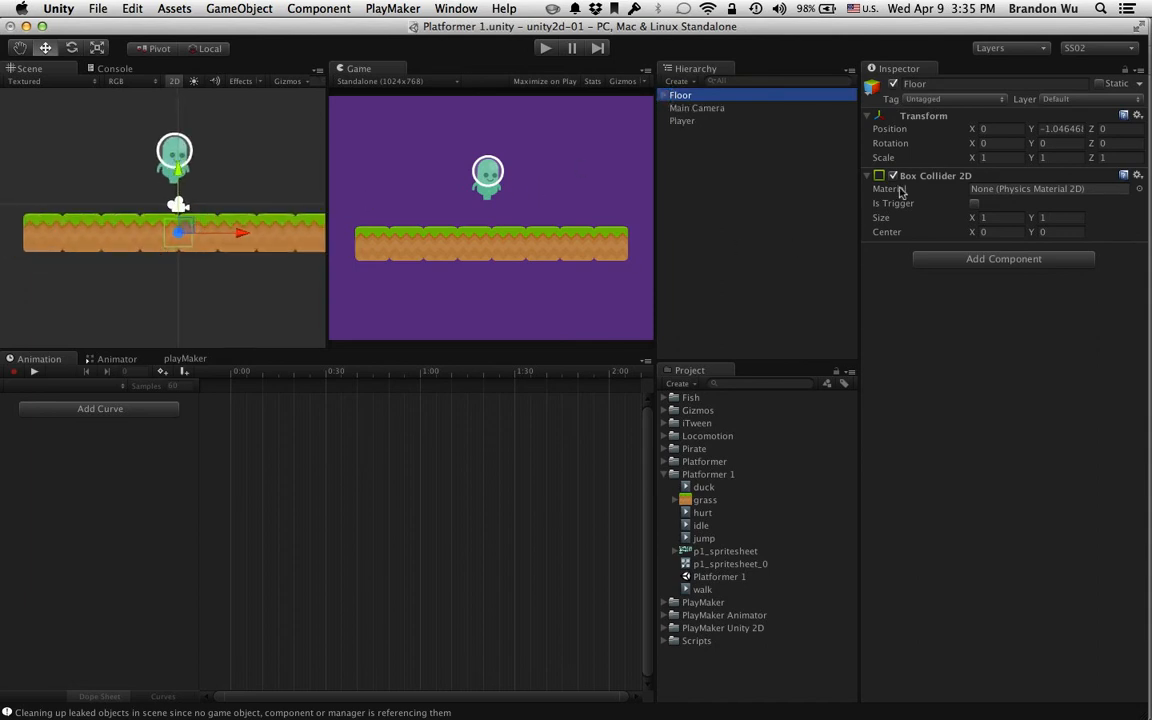
- Stretch the Floor's box collider to the left end of the grass and to the tiles' full height, about 6.08 by 1.42
scroll(170, 266, "up", 3)
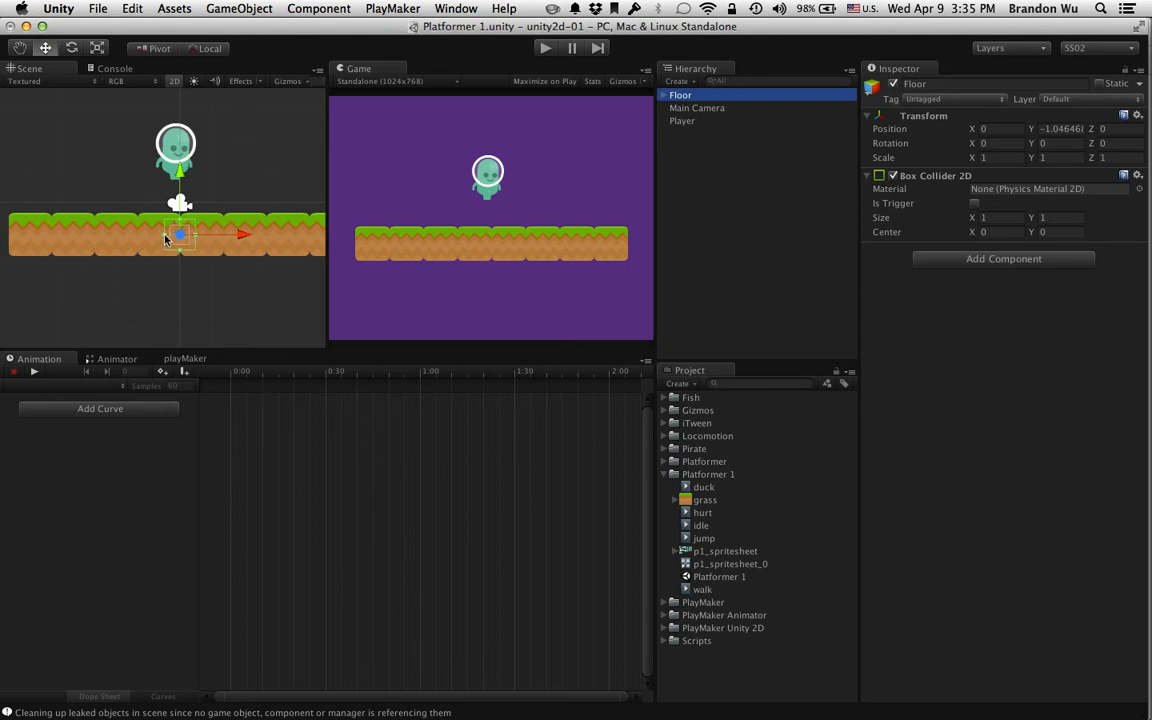
left_click_drag(166, 238, 2, 239, "shift")
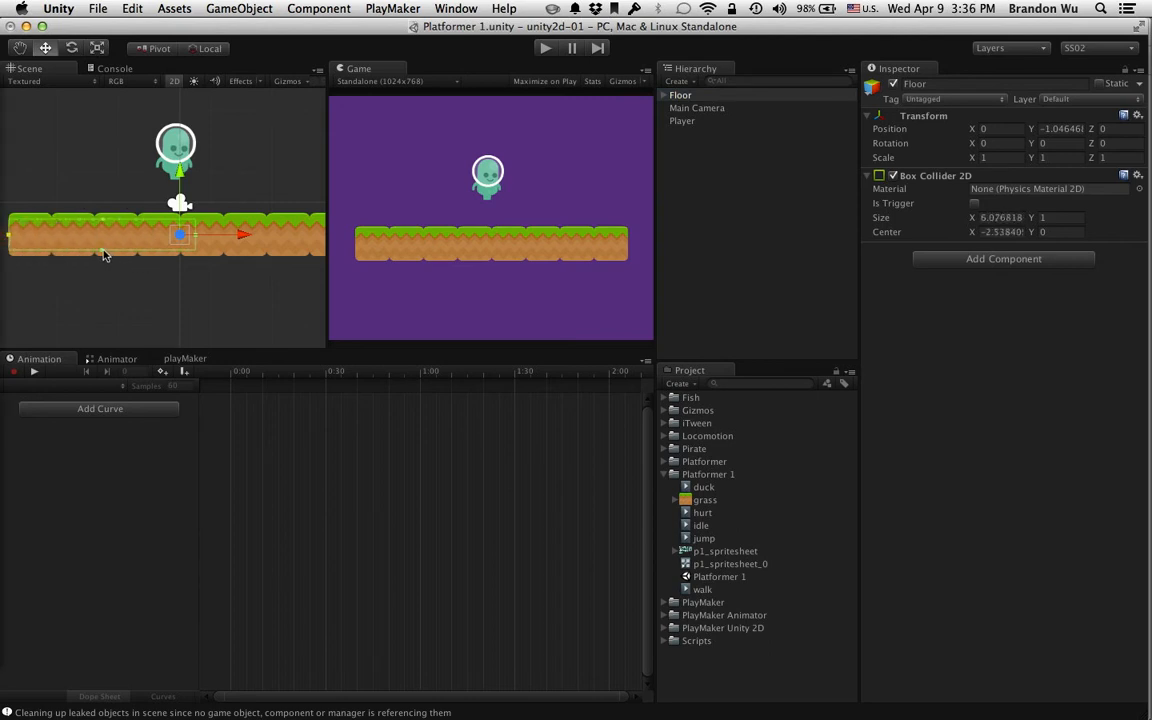
left_click_drag(103, 250, 103, 214, "shift")
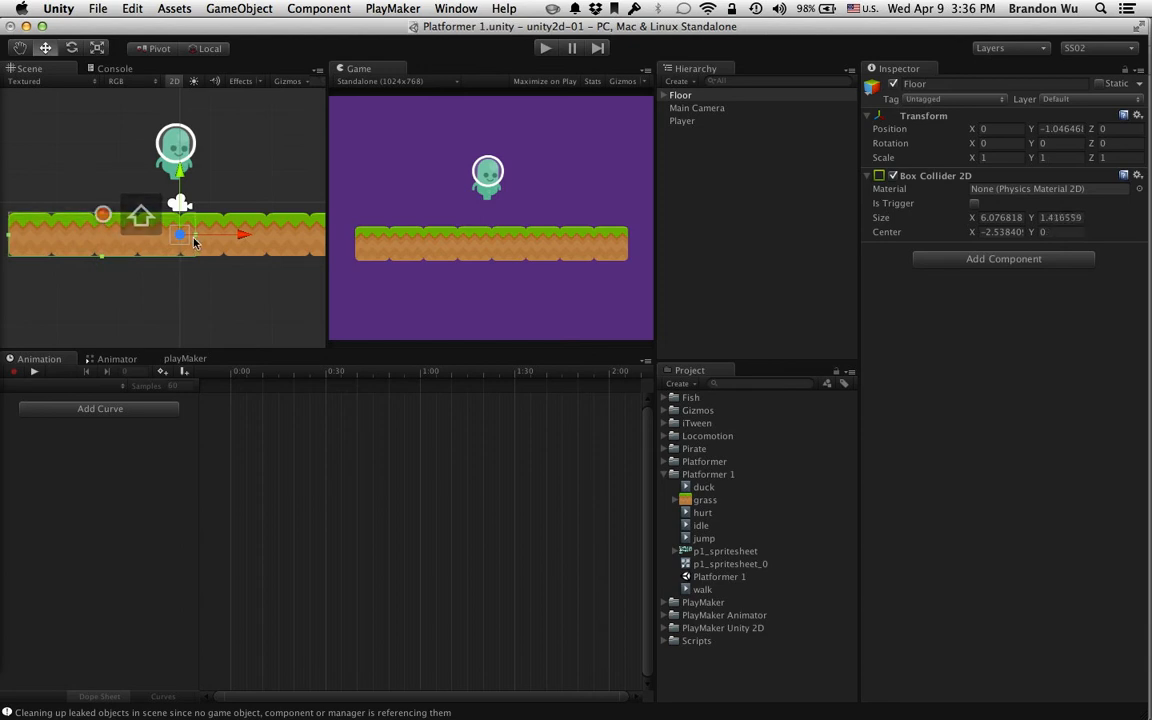
- Extend the box collider to the right end of the grass, making it about 11.2 wide, and save the scene
scroll(197, 251, "down", 2)
scroll(192, 252, "up", 1)
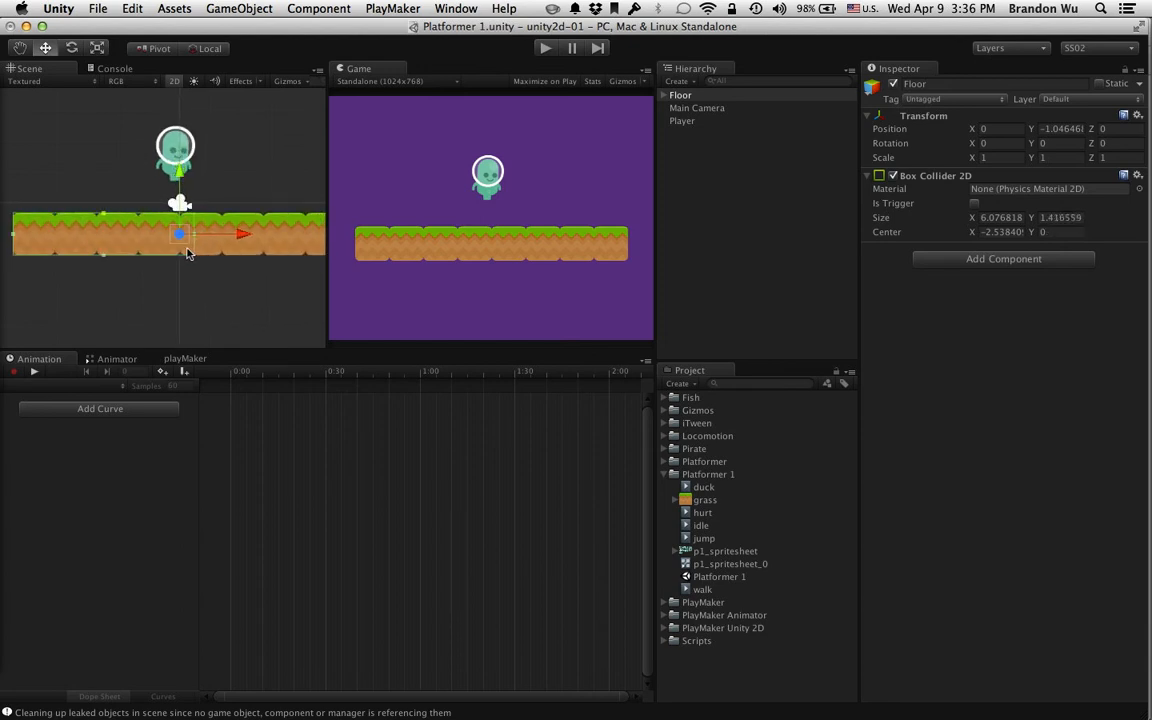
left_click_drag(206, 236, 356, 238, "shift")
middle_click_drag(280, 253, 167, 254)
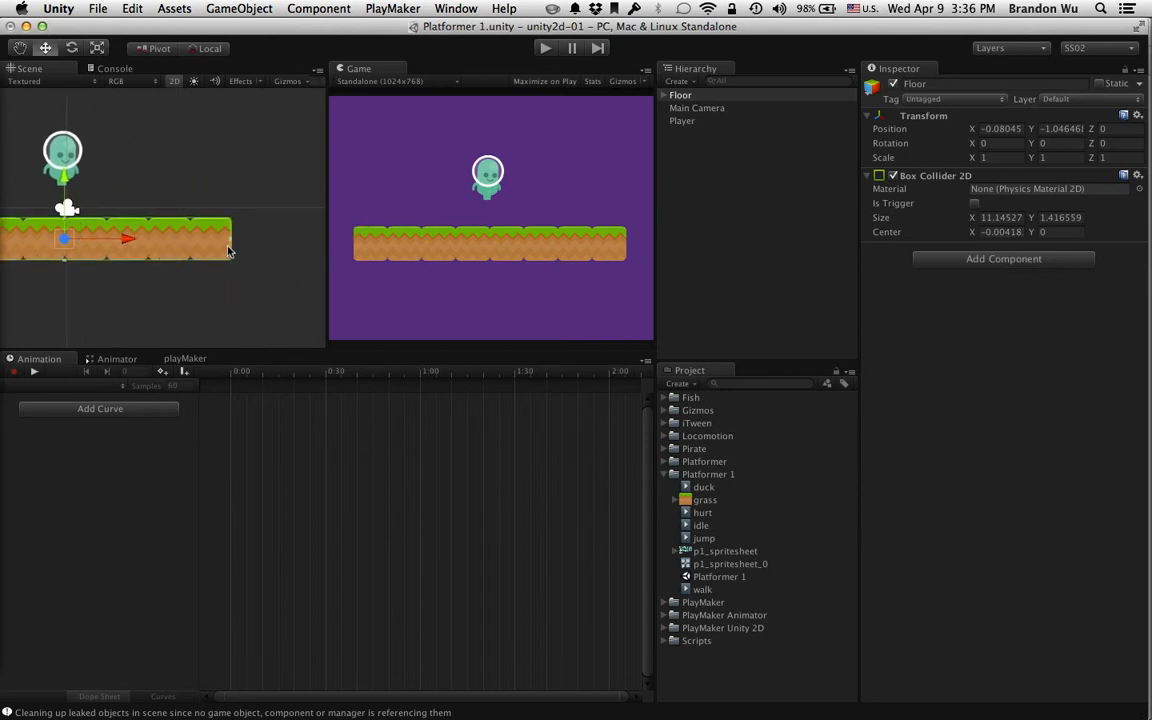
left_click_drag(233, 241, 235, 239, "shift")
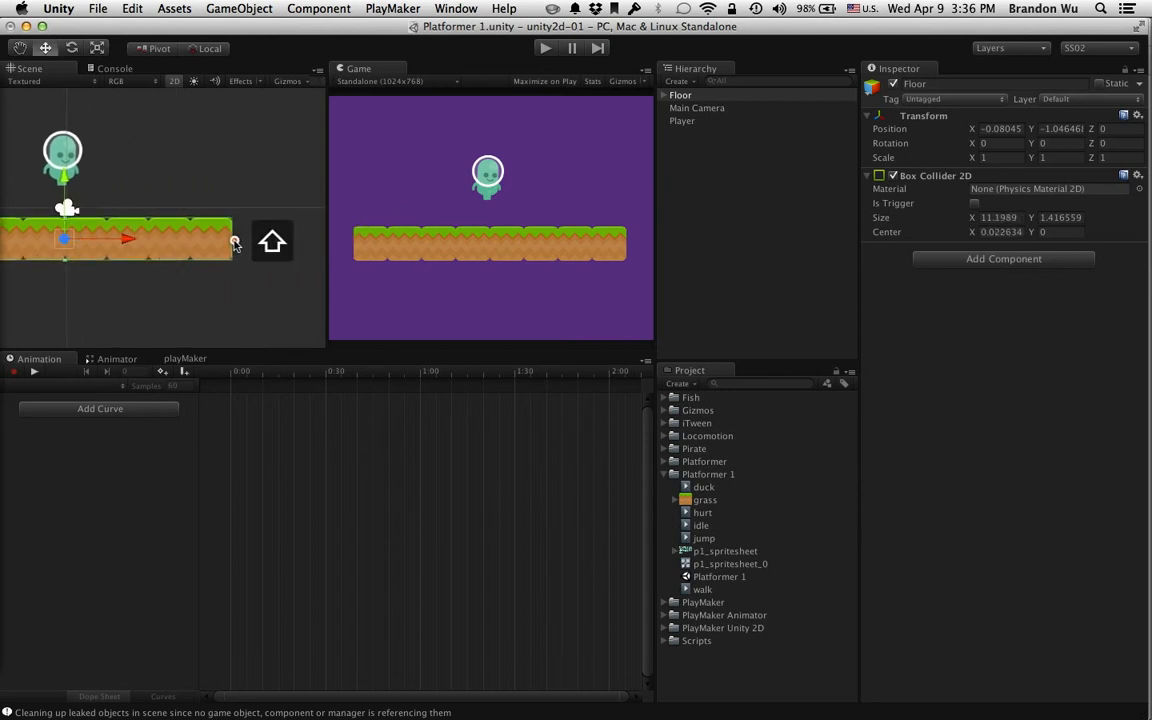
scroll(192, 268, "up", 5)
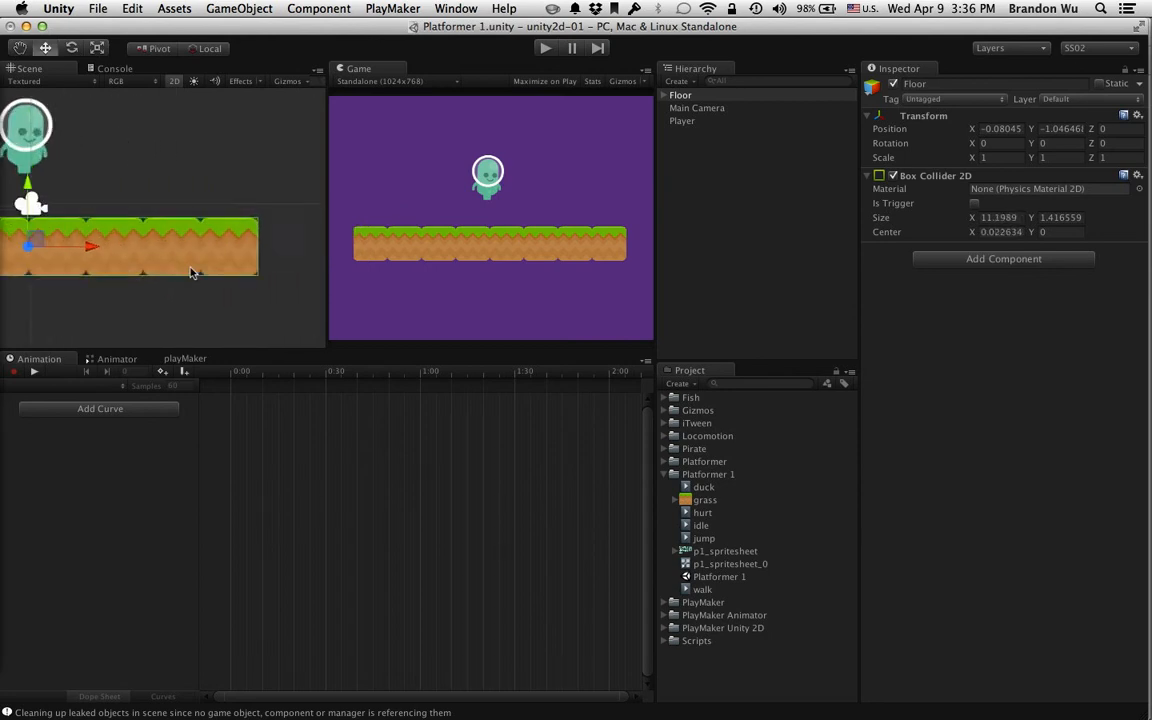
scroll(191, 271, "down", 5)
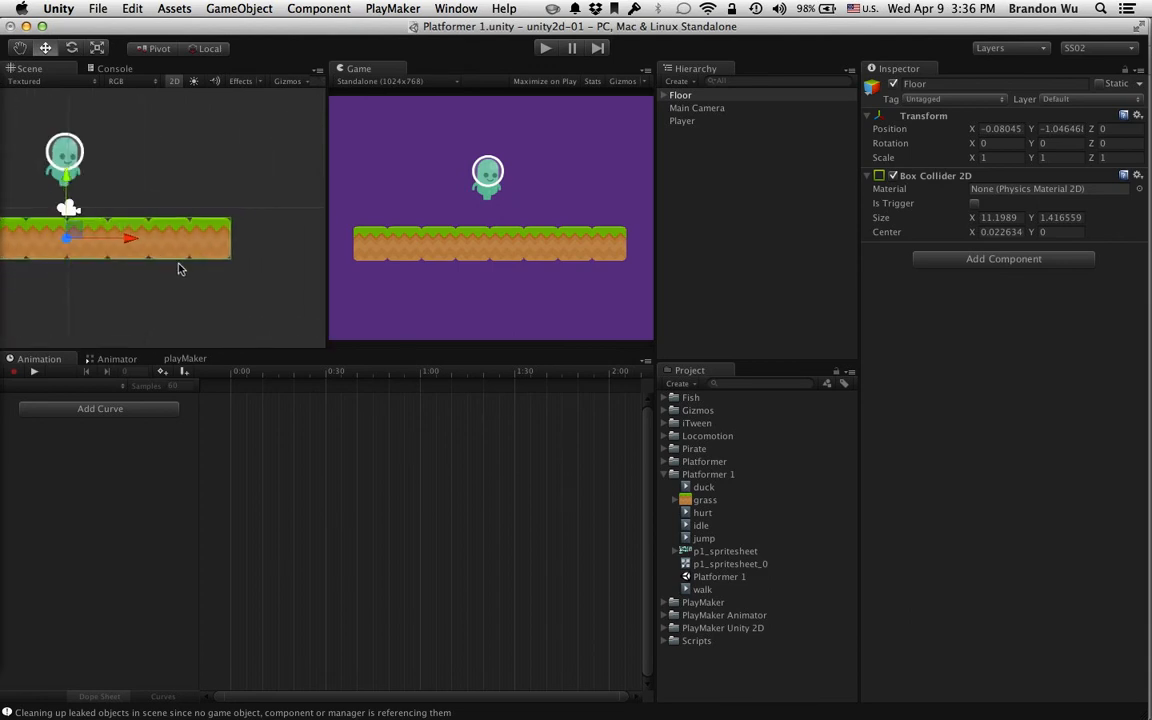
key("f")
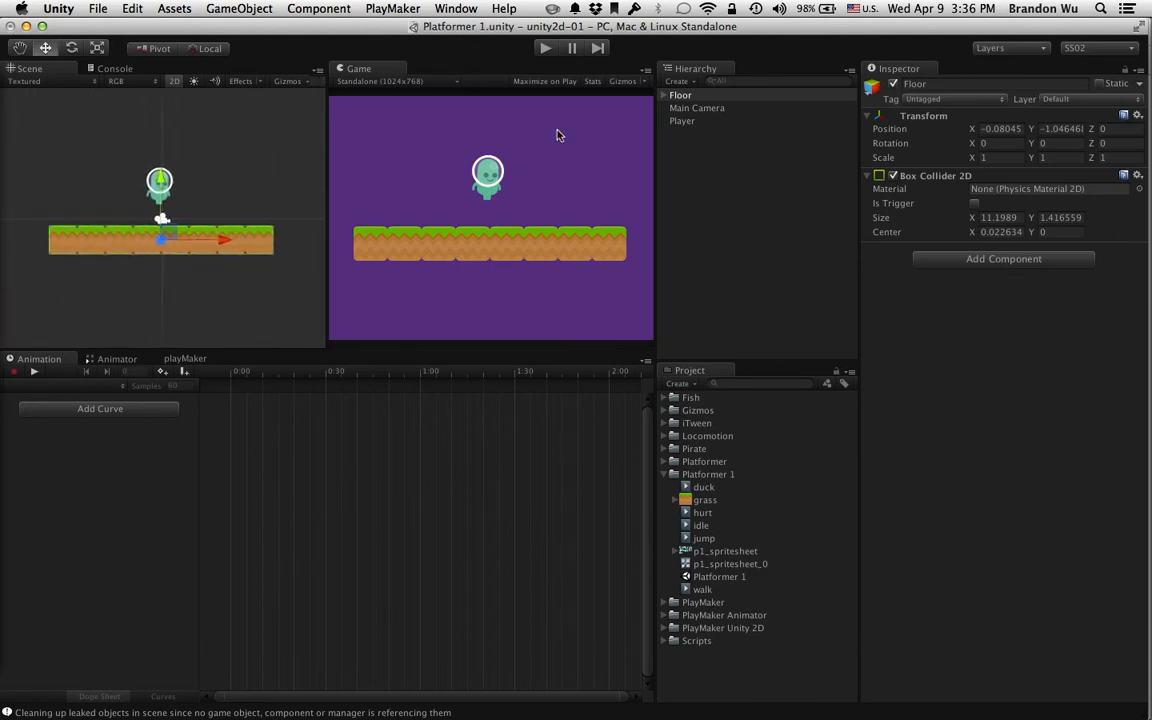
key("super+s")
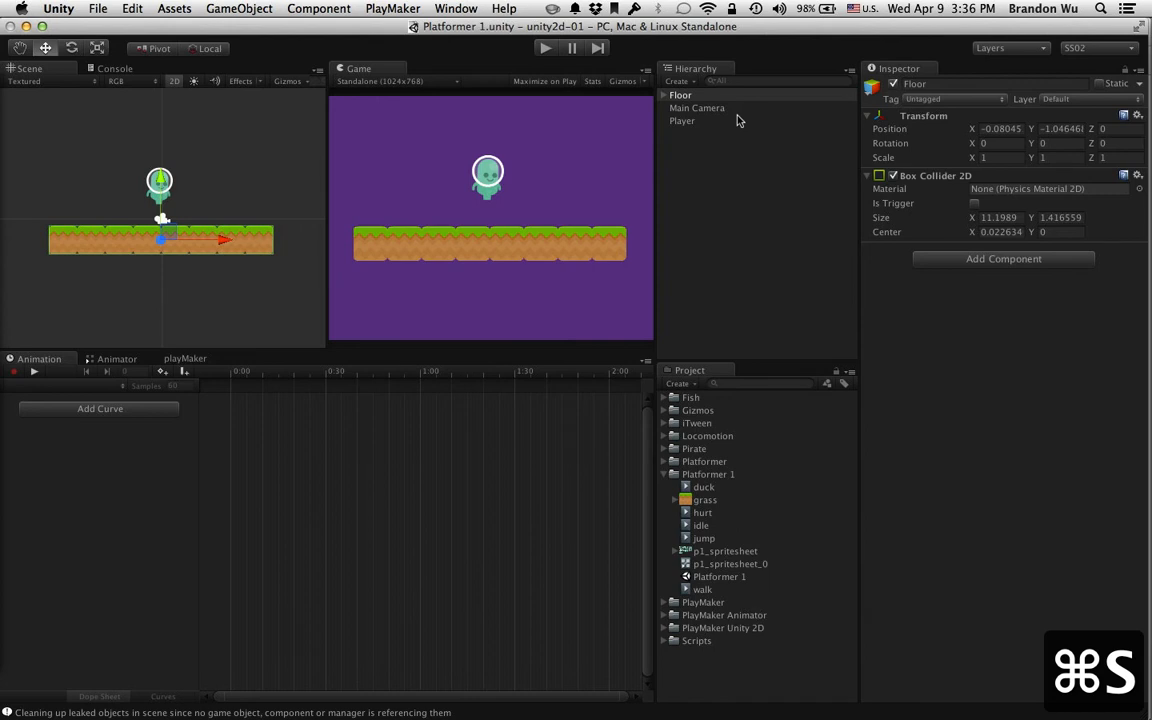
- Add a Box Collider 2D component to the Player and check its outline around the character
left_click(737, 120)
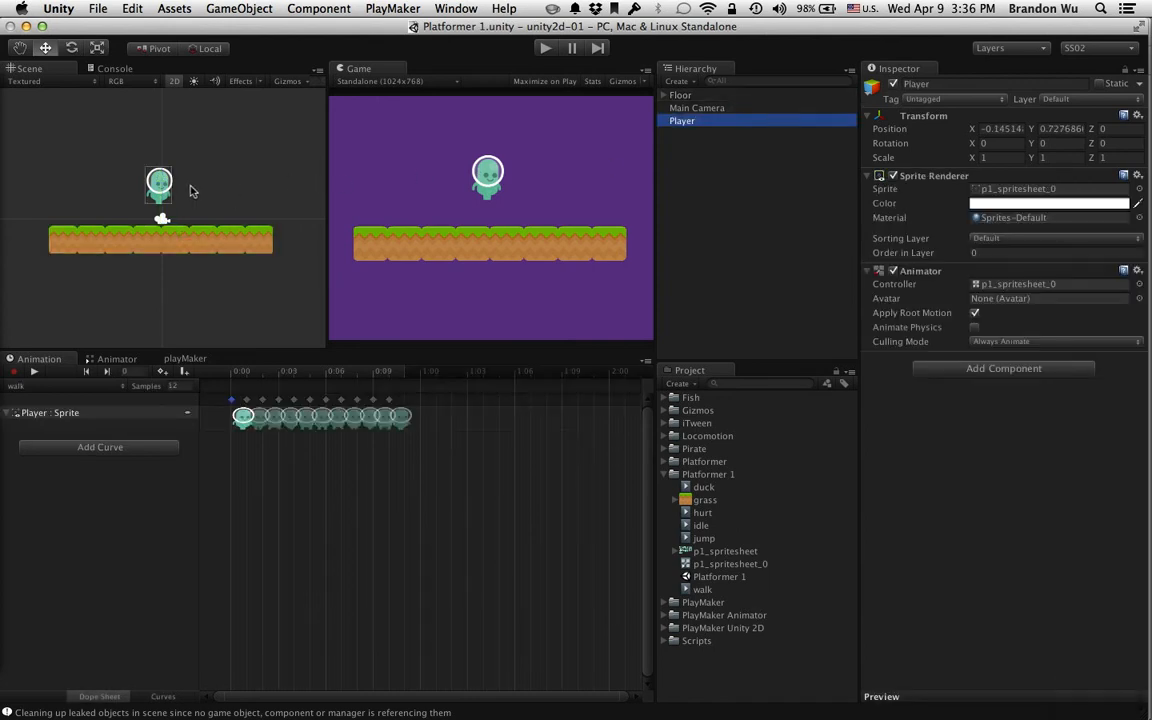
scroll(175, 173, "up", 3)
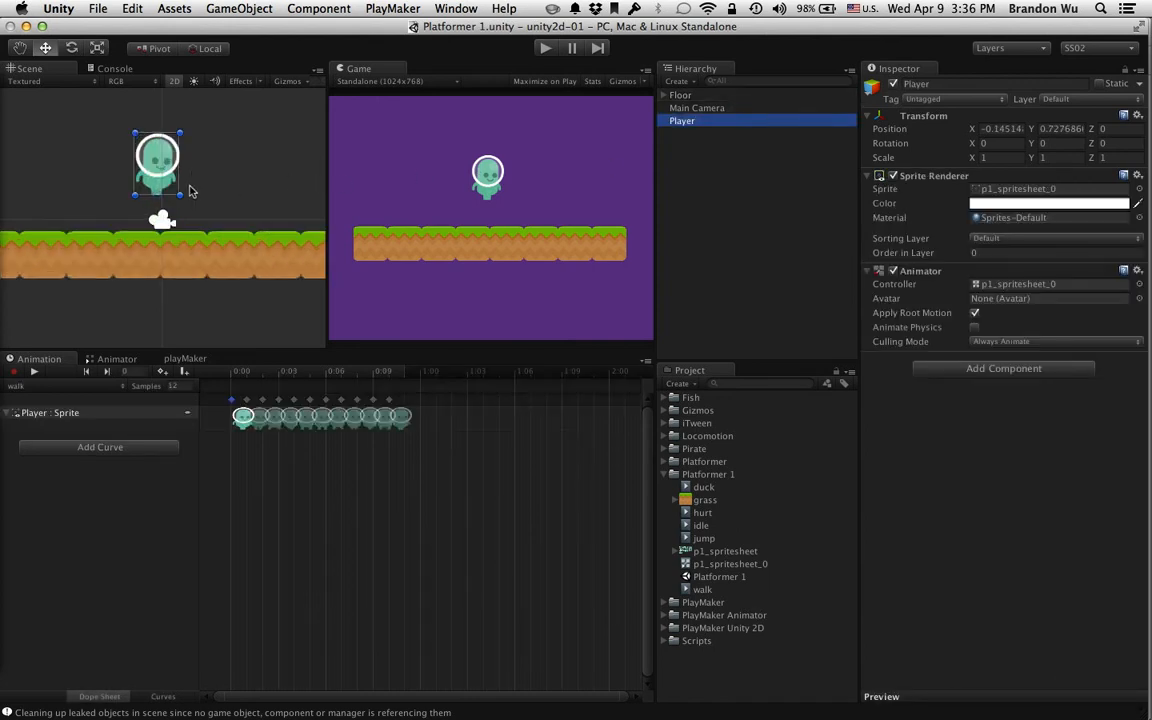
left_click(993, 370)
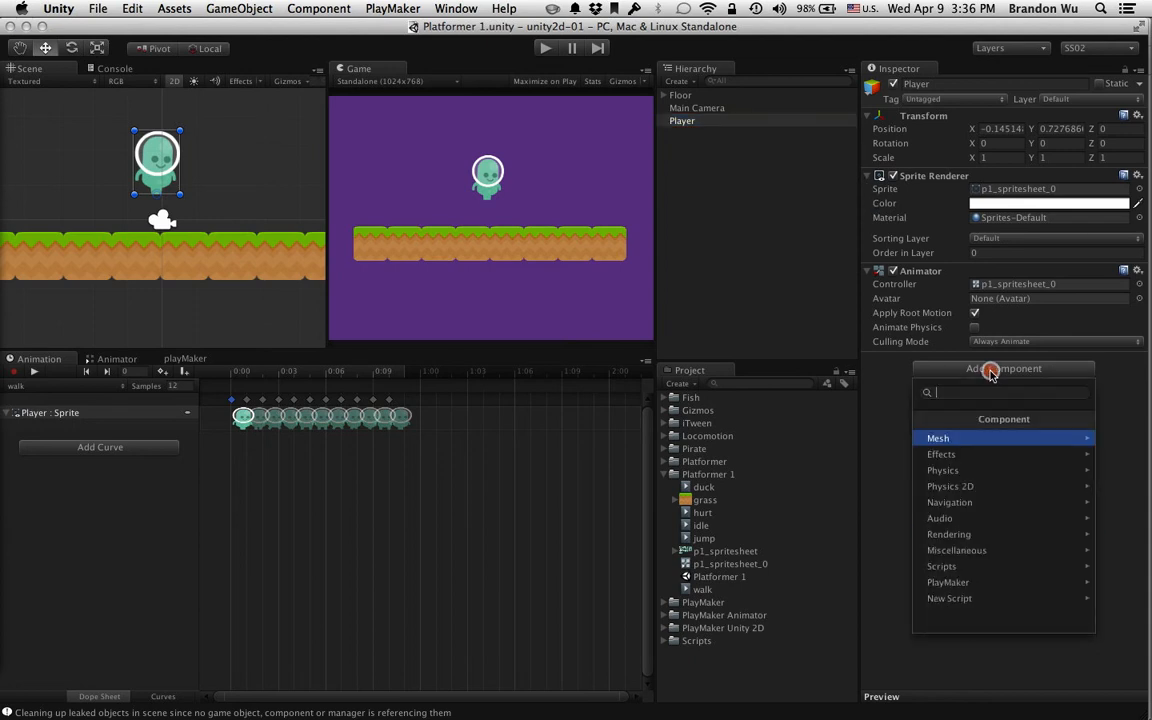
left_click(995, 486)
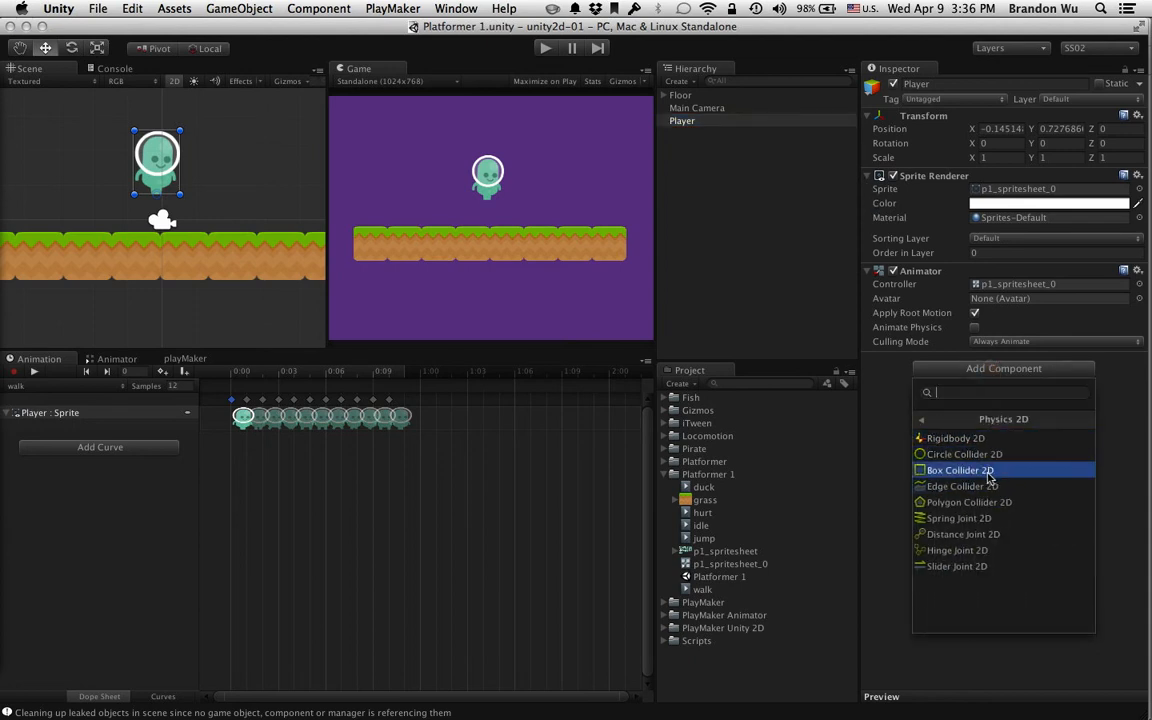
left_click(988, 471)
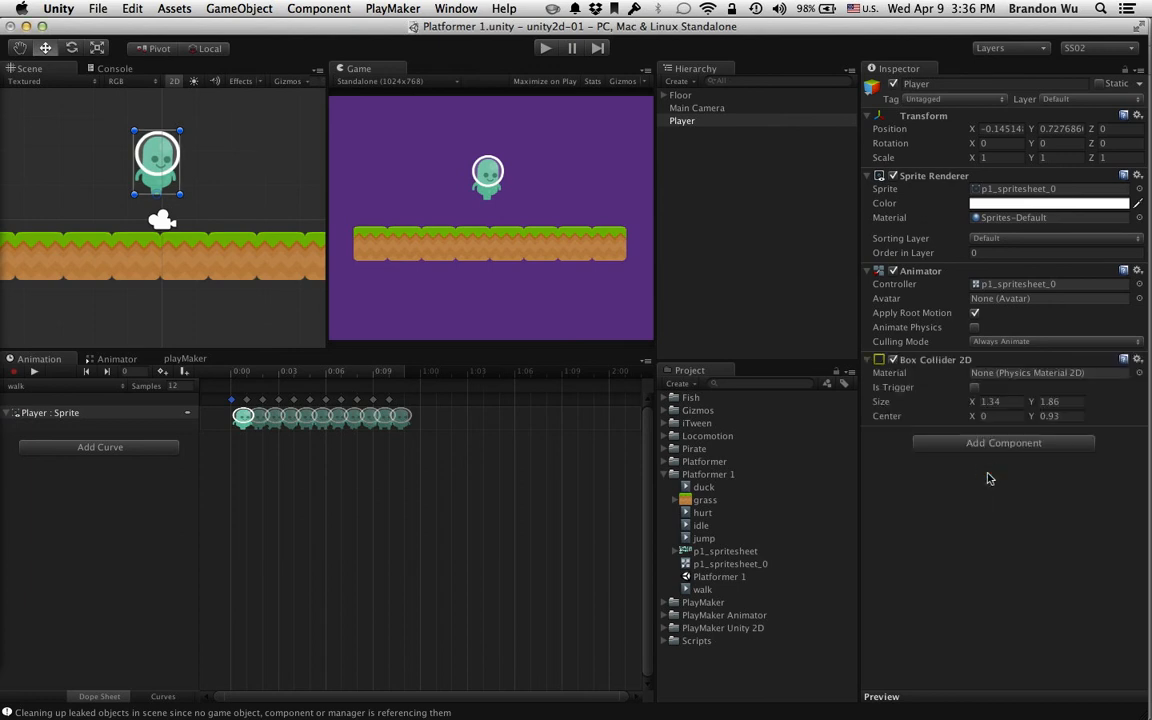
scroll(212, 147, "up", 4)
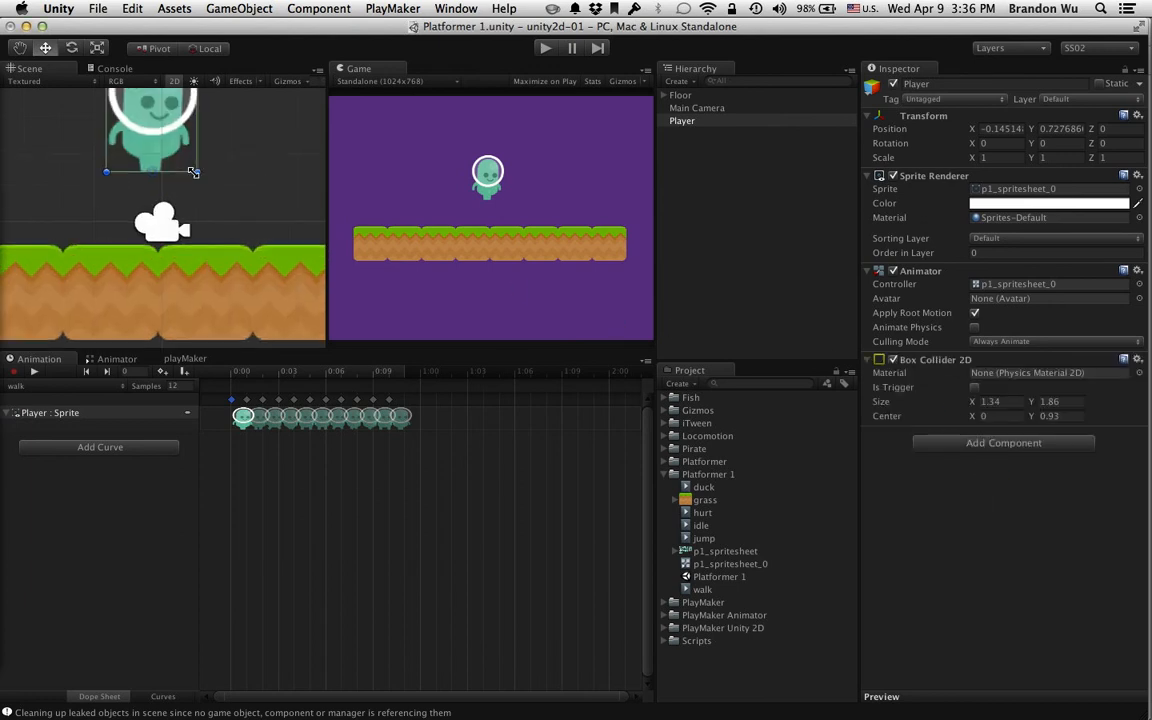
middle_click_drag(240, 155, 238, 247)
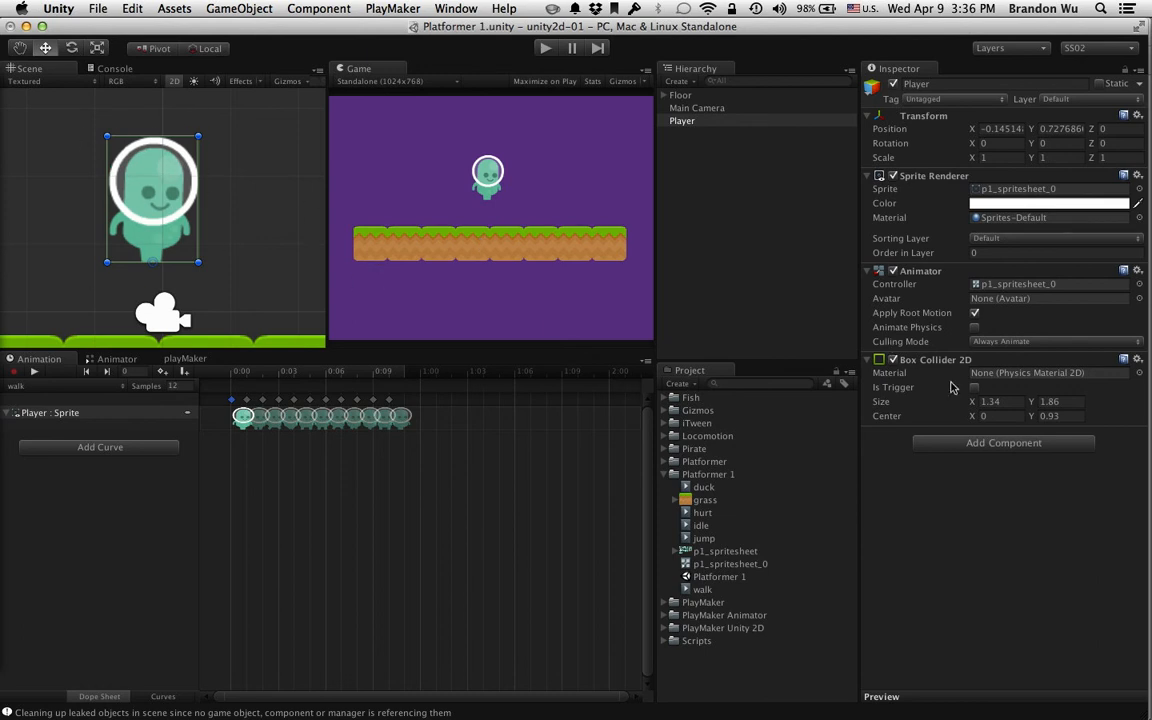
- Add a Rigidbody 2D component to the Player and compare its components with those of the Floor
left_click(1001, 444)
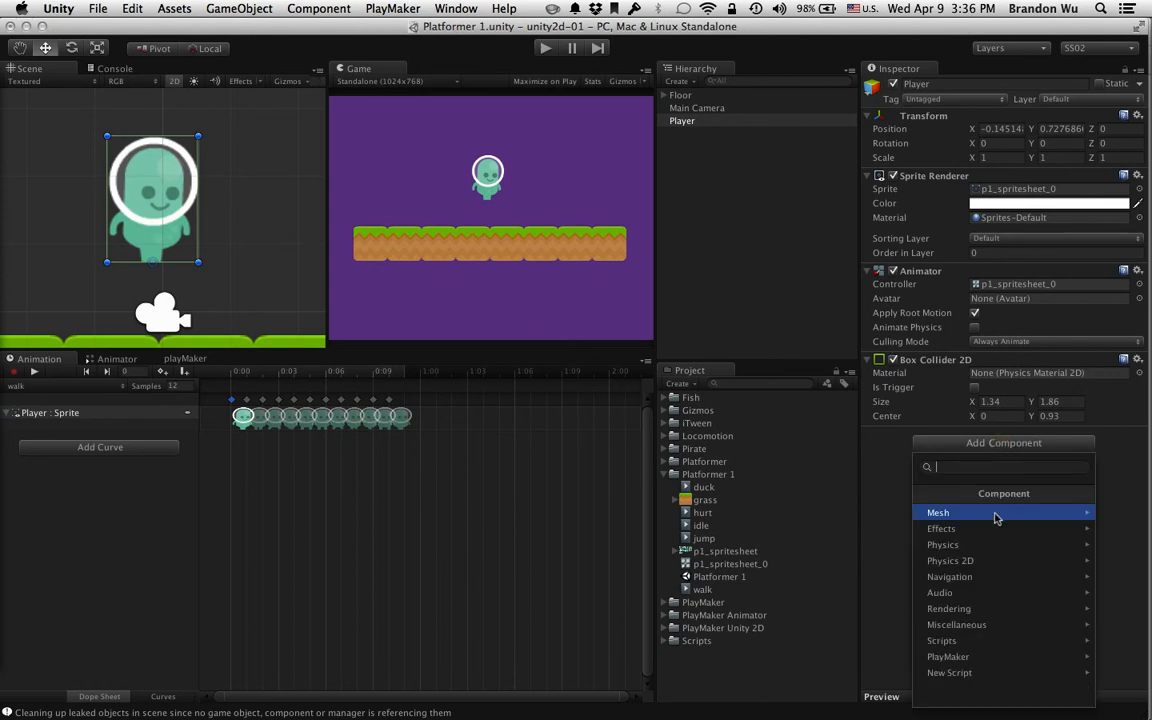
left_click(995, 569)
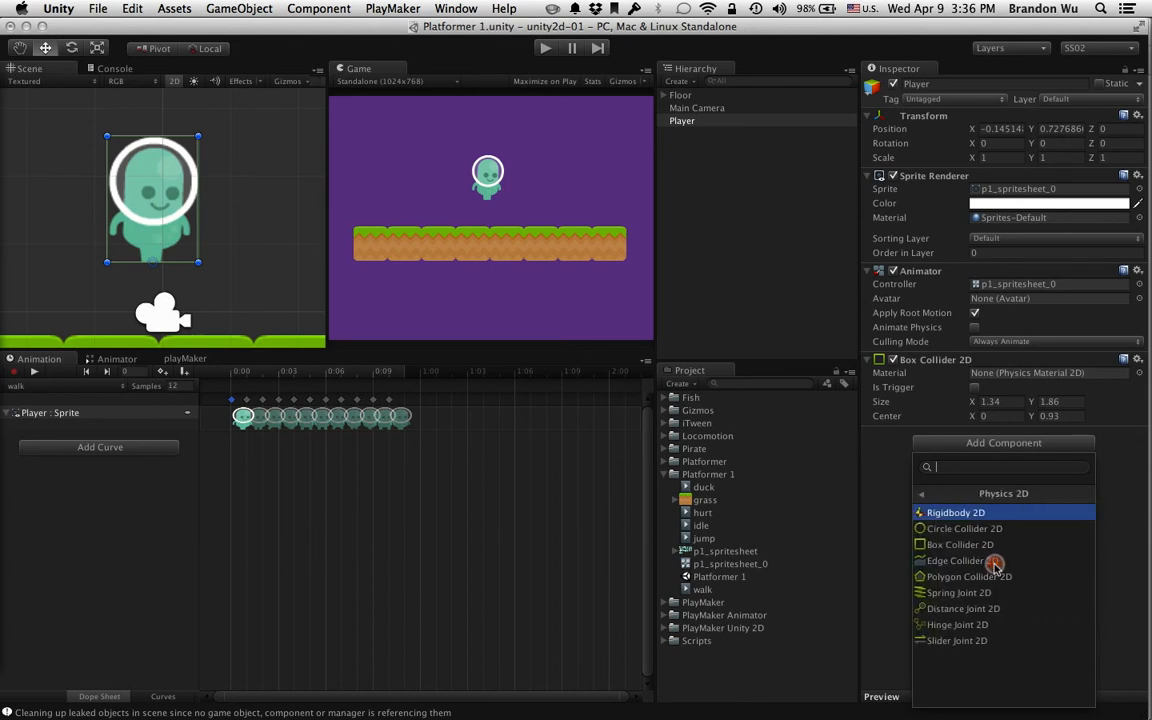
left_click(962, 508)
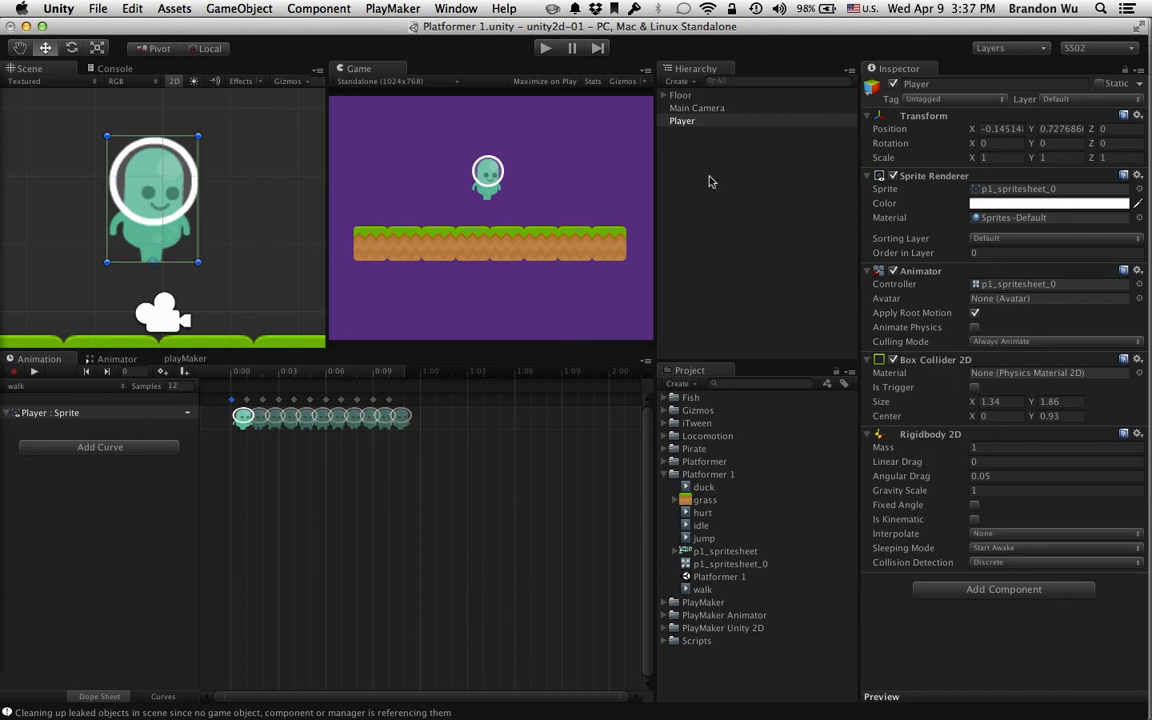
left_click(681, 97)
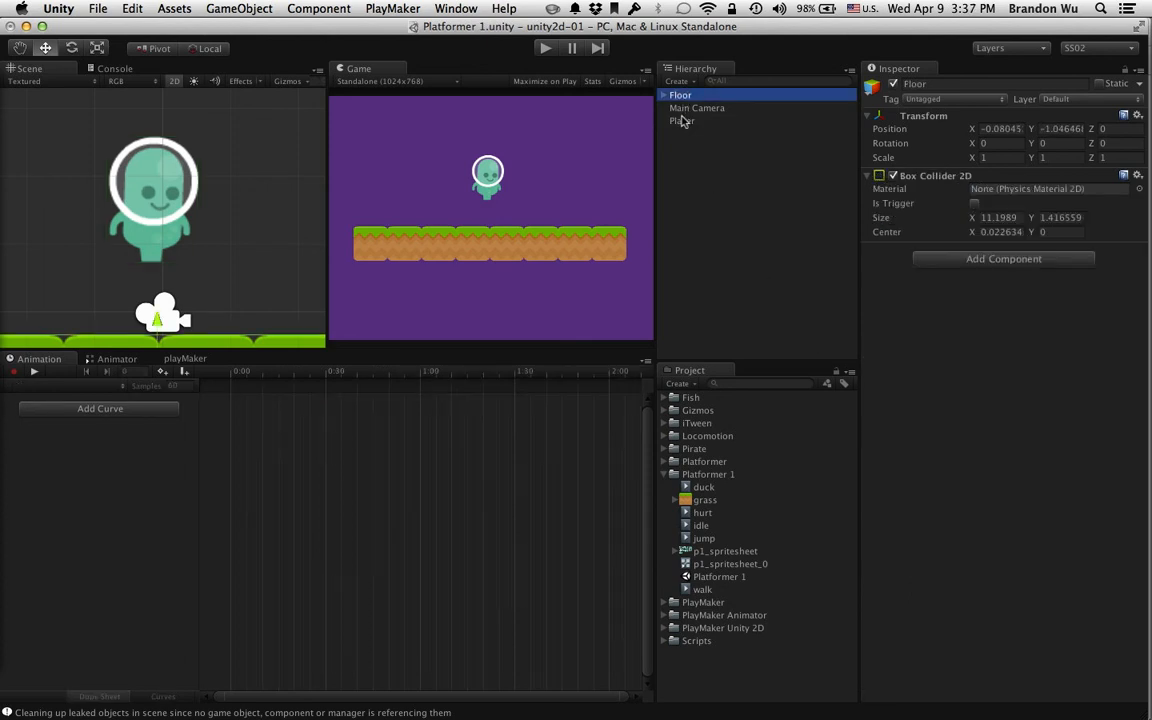
left_click(682, 121)
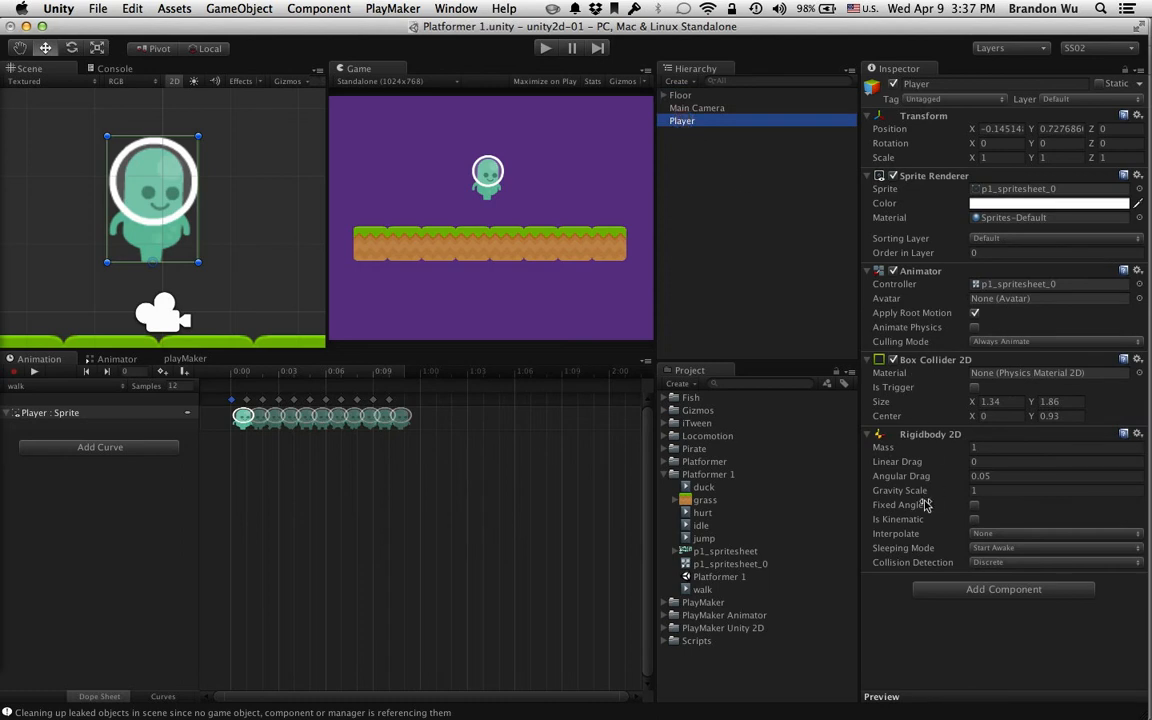
- Play-test the scene, lift the Player above the floor to about X 1.34, Y 0.86 to check its falling, and stop playback
middle_click_drag(271, 302, 252, 239)
scroll(282, 260, "down", 2)
scroll(282, 260, "down", 1)
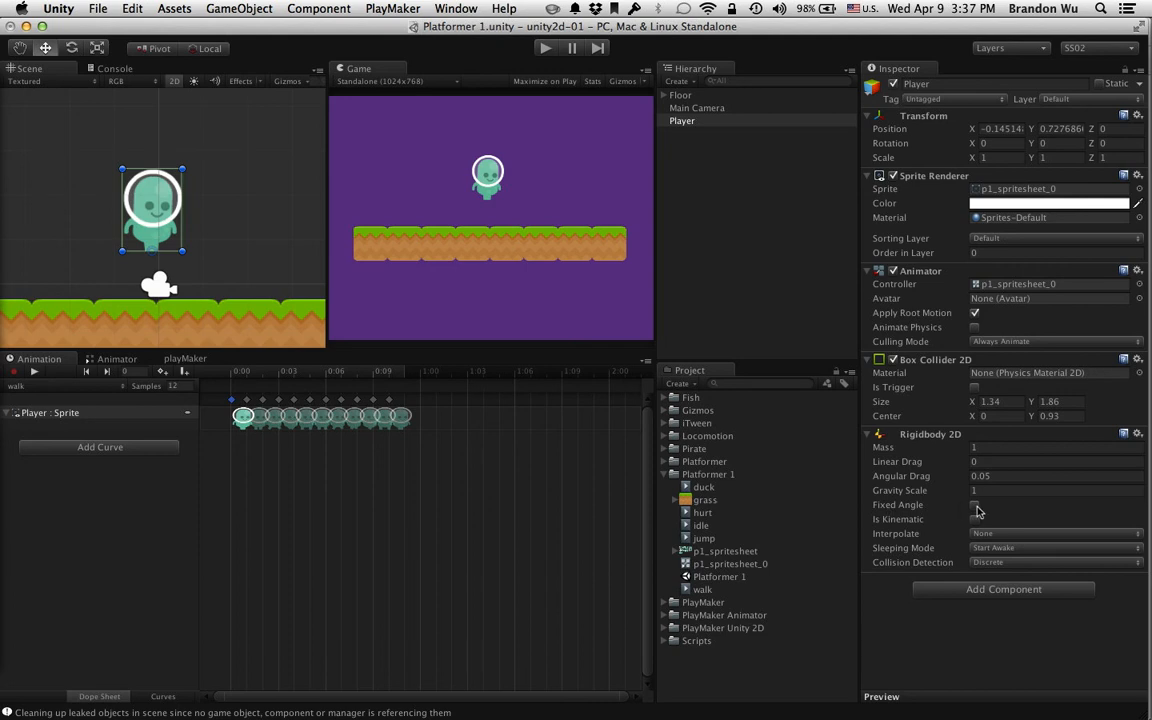
scroll(193, 220, "down", 3)
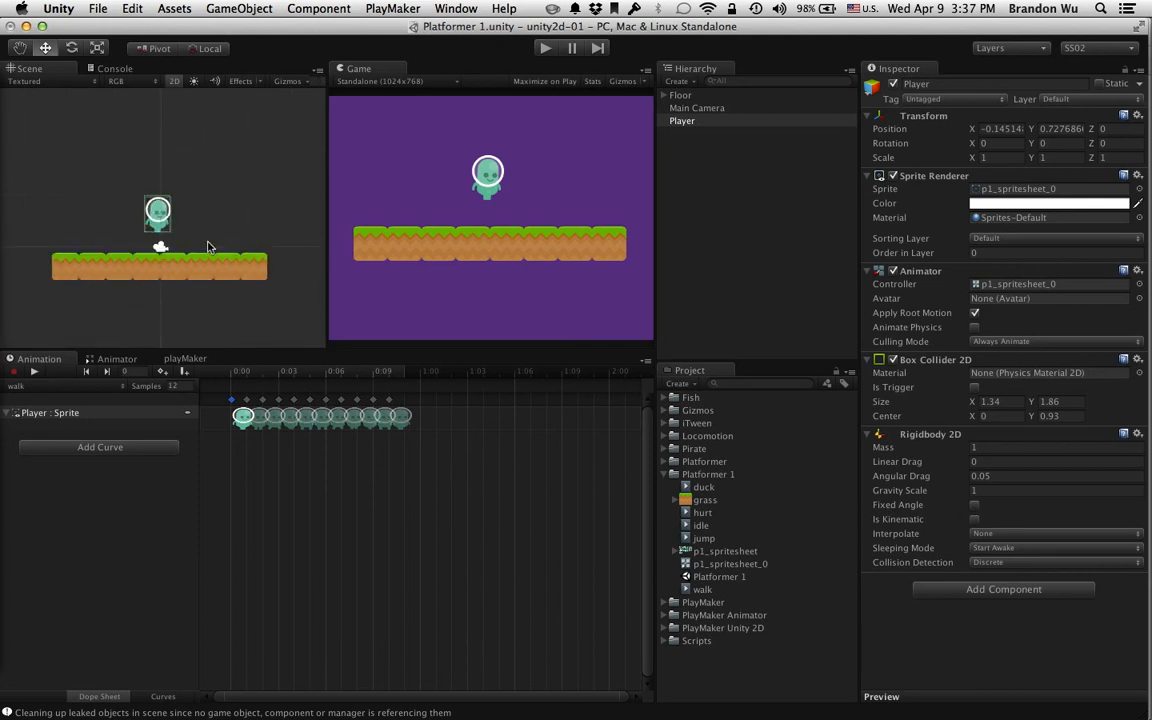
left_click(548, 48)
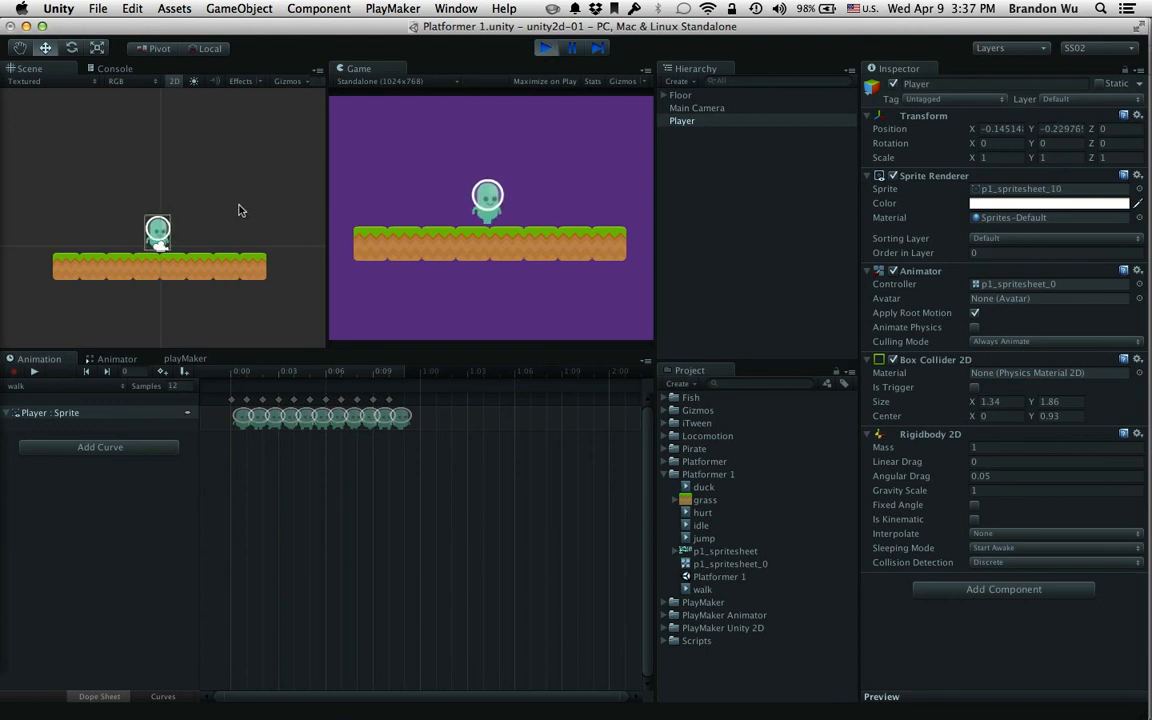
scroll(177, 224, "up", 2)
scroll(195, 258, "up", 3)
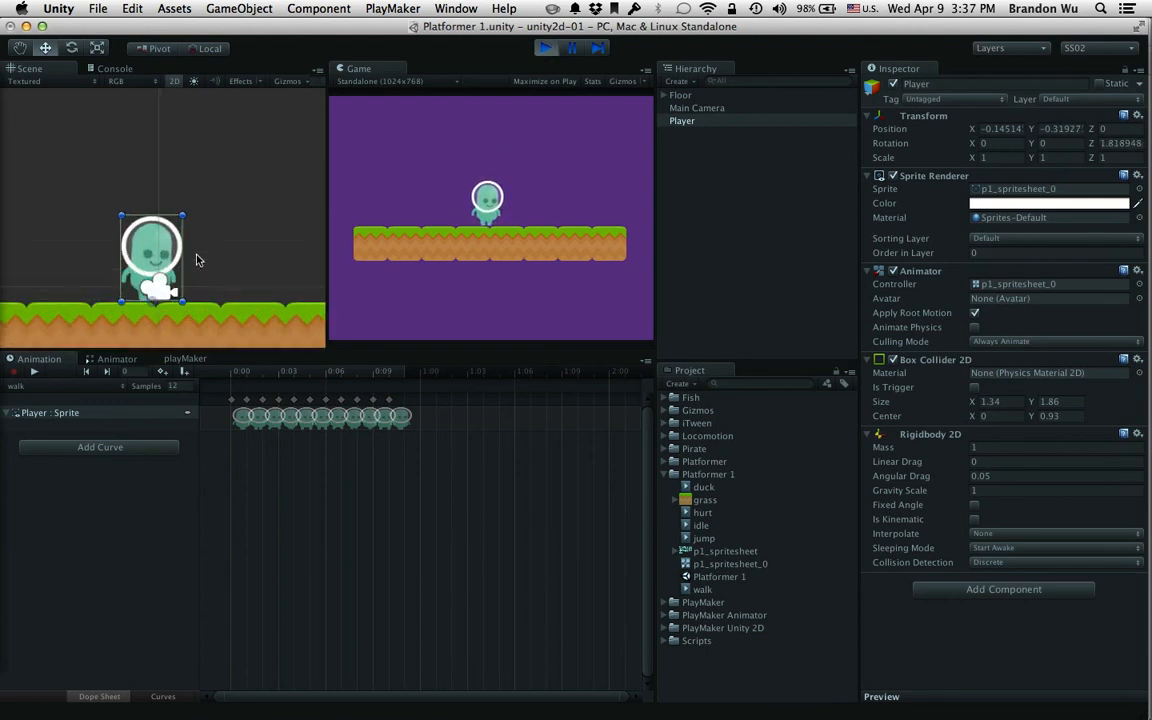
scroll(183, 254, "down", 2)
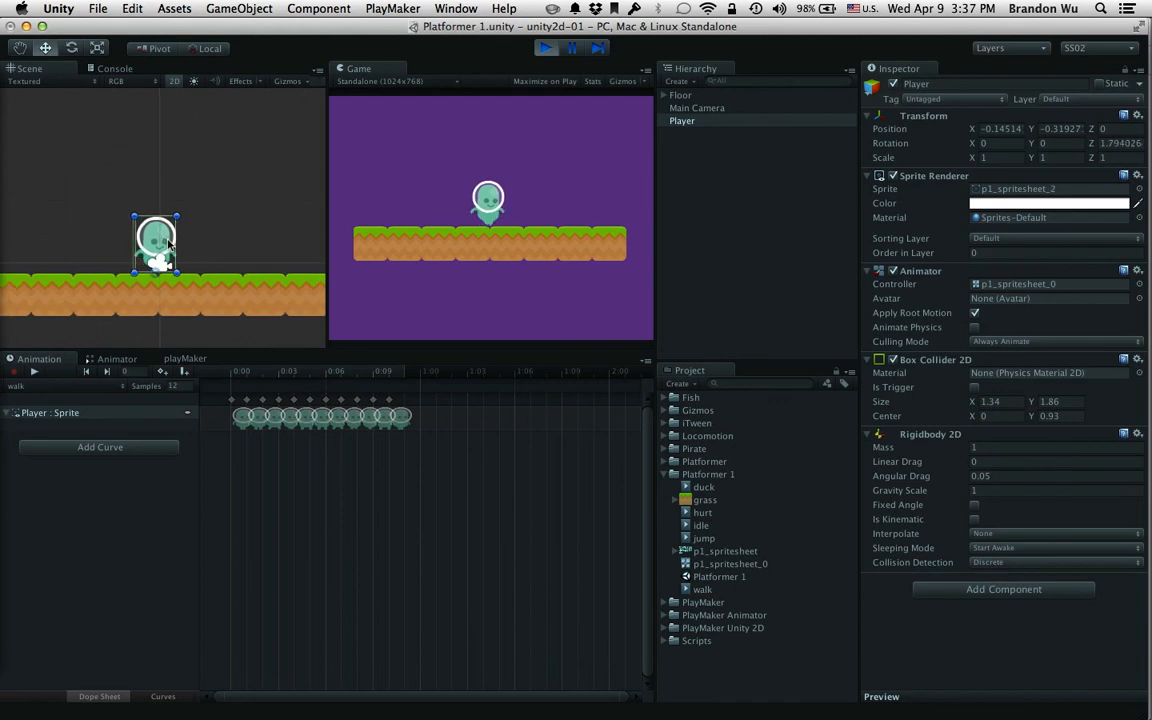
left_click_drag(180, 252, 211, 214)
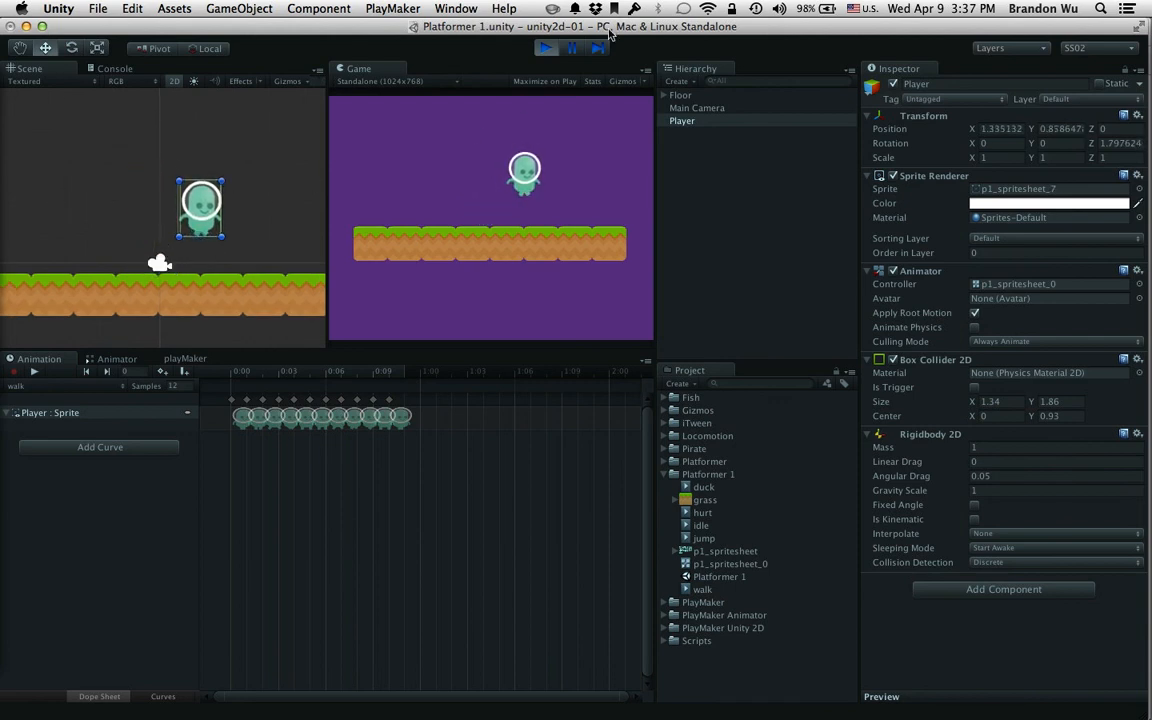
left_click(544, 48)
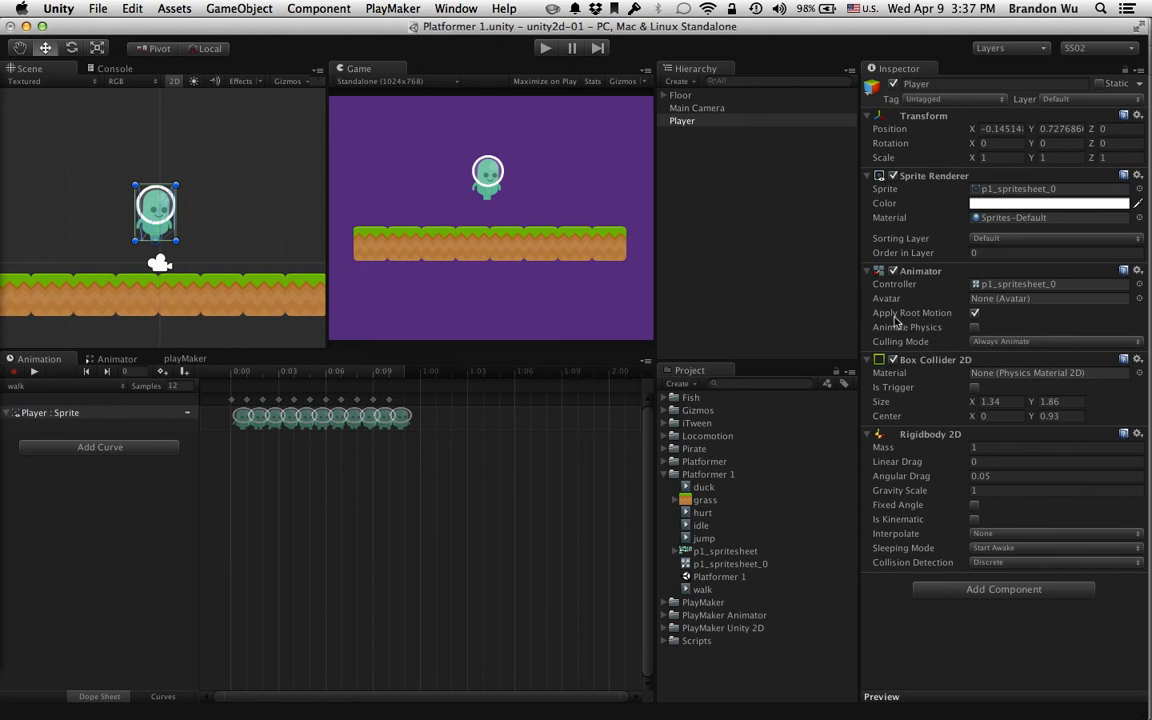
- Turn off Apply Root Motion on the Player's Animator and play-test by lifting the character above several spots on the floor
left_click(974, 314)
left_click(545, 48)
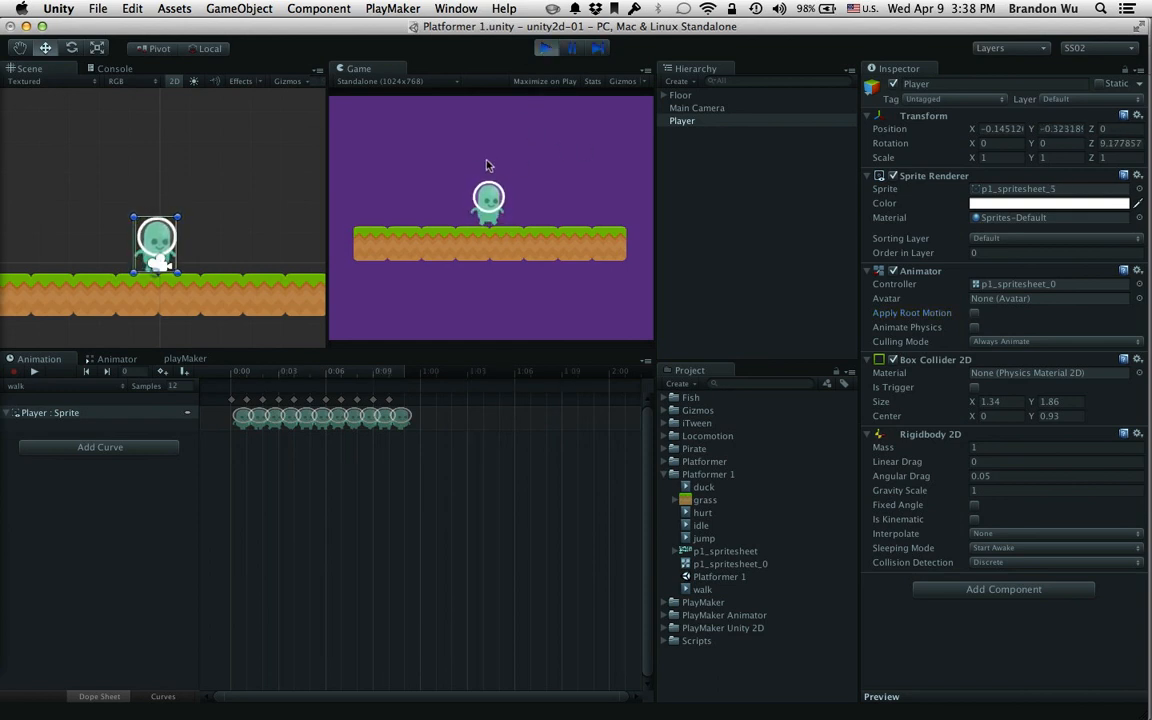
left_click_drag(164, 228, 167, 154)
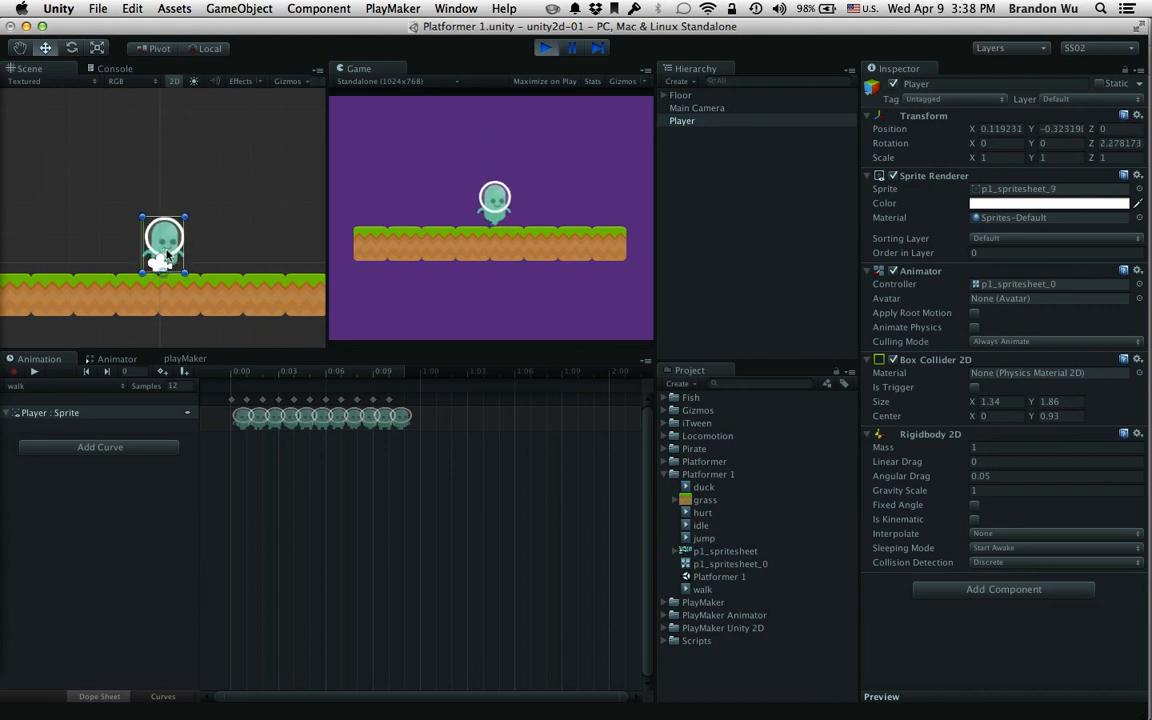
left_click_drag(152, 228, 115, 157)
left_click_drag(108, 228, 299, 150)
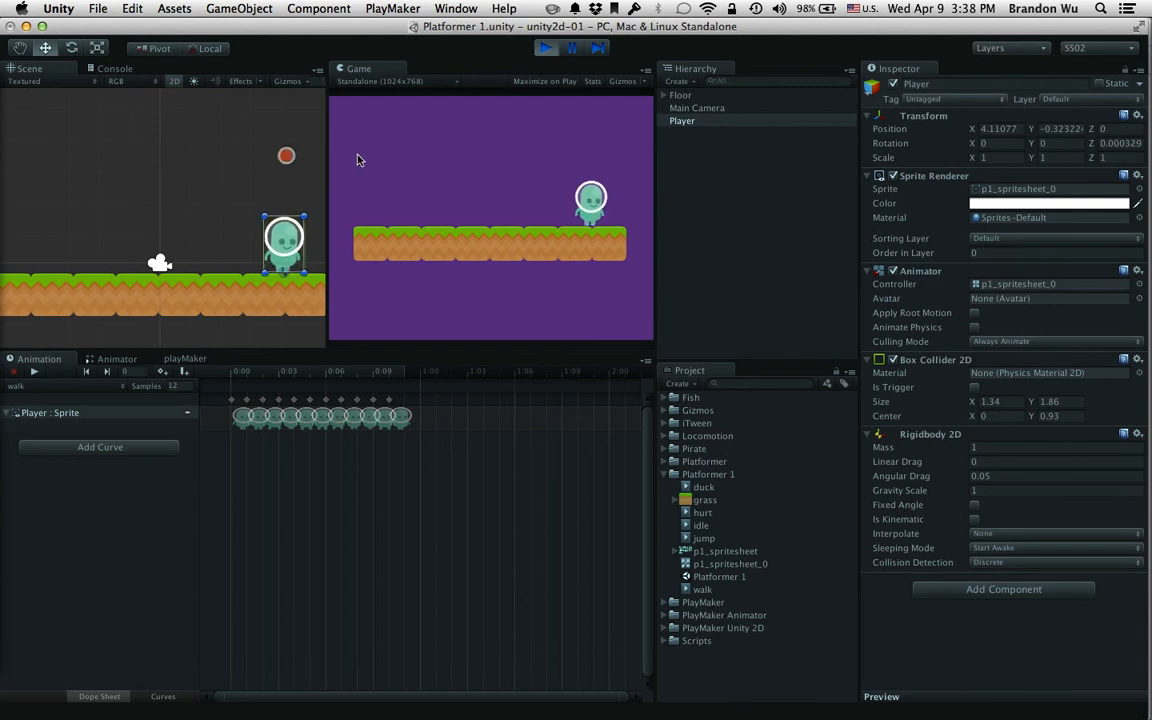